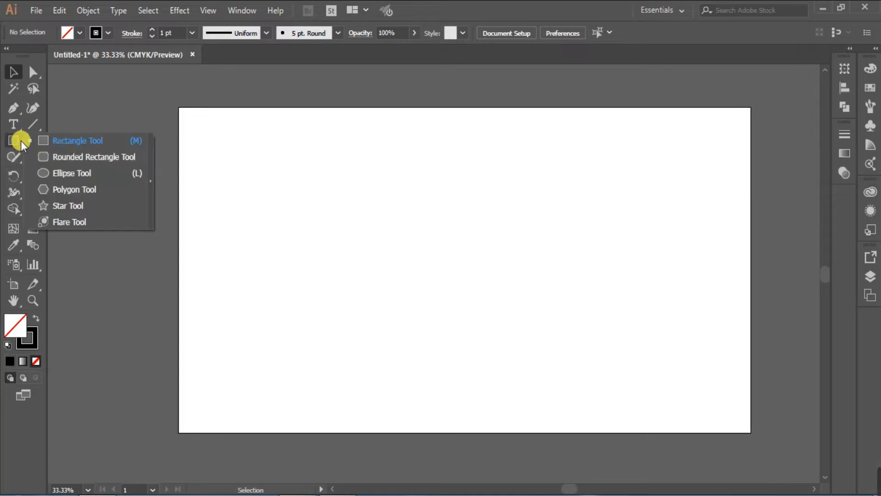
Draw a circle 600 px wide and 600 px high on the artboard with the Ellipse tool.
left_click(395, 222)
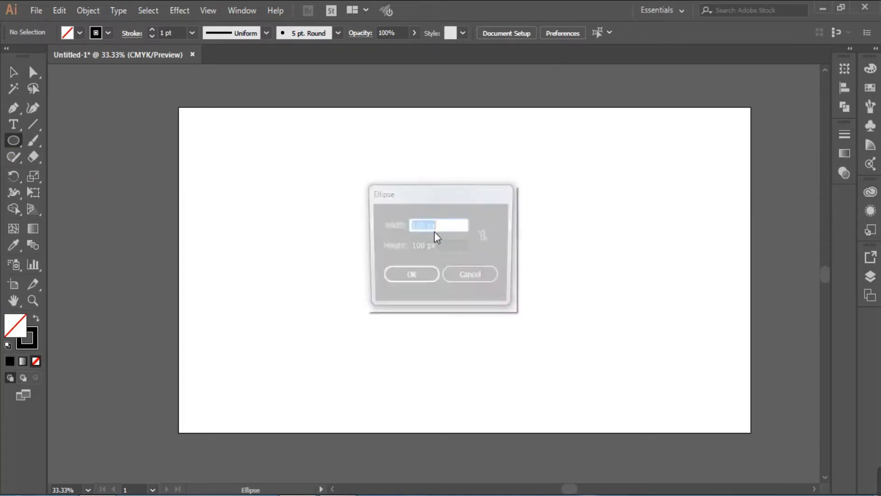
type("600")
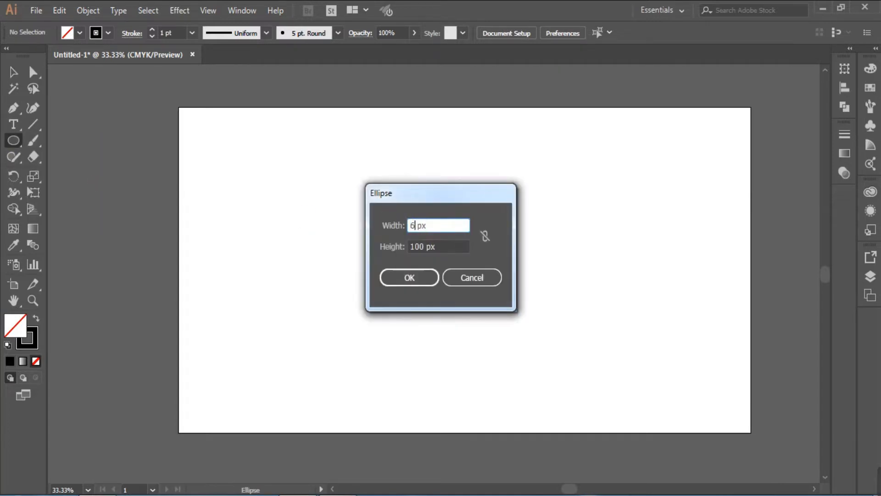
left_click(423, 246)
left_click(427, 275)
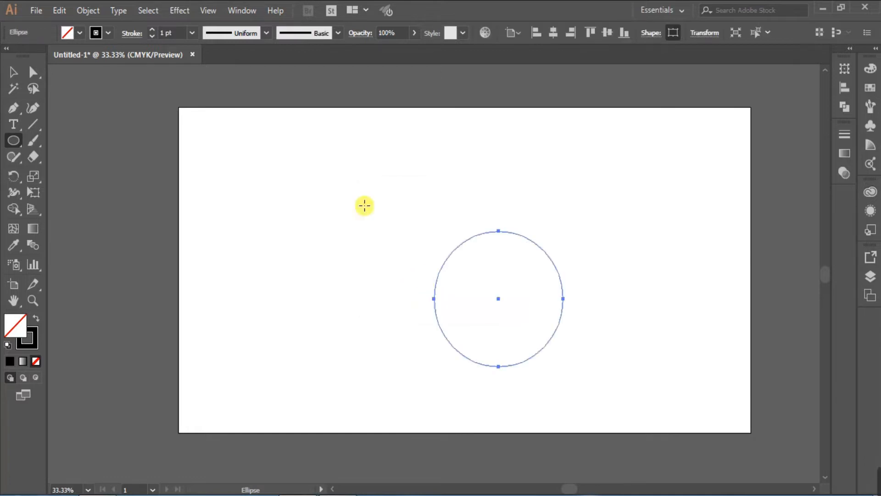
Set the circle's stroke weight to 5 pt.
left_click(14, 72)
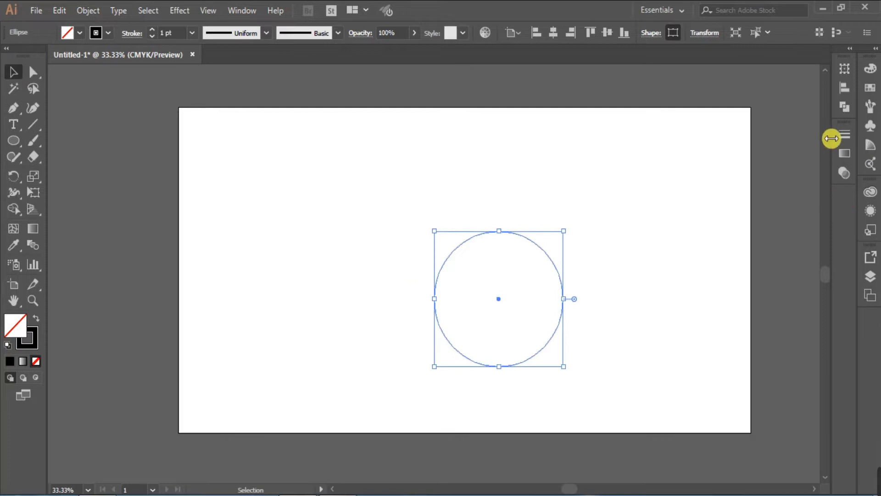
left_click(844, 134)
left_click(824, 129)
left_click(771, 133)
left_click(760, 149)
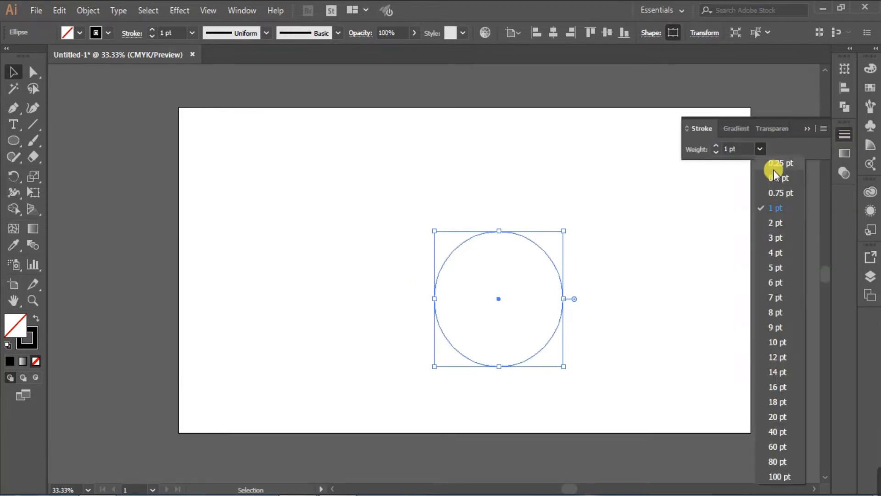
left_click(781, 252)
left_click(760, 149)
left_click(793, 266)
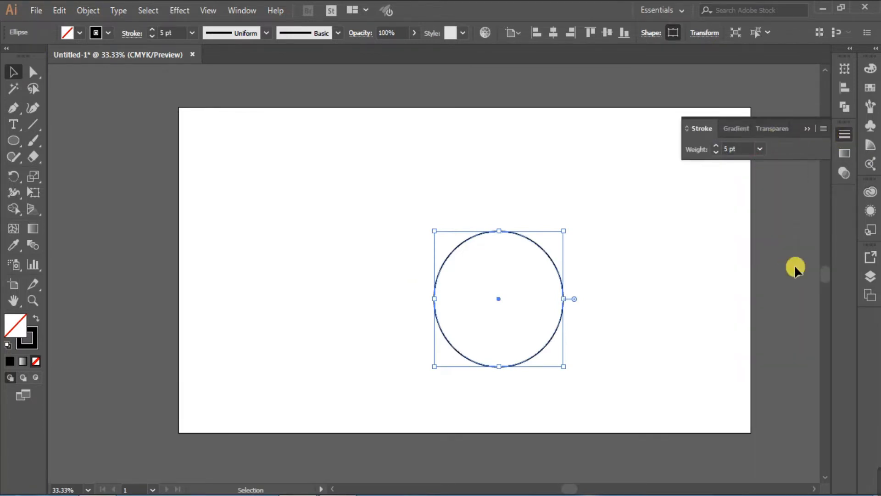
left_click(806, 131)
Check that Smart Guides and Snap to Point are enabled and move the circle to the centre of the artboard.
left_click(208, 10)
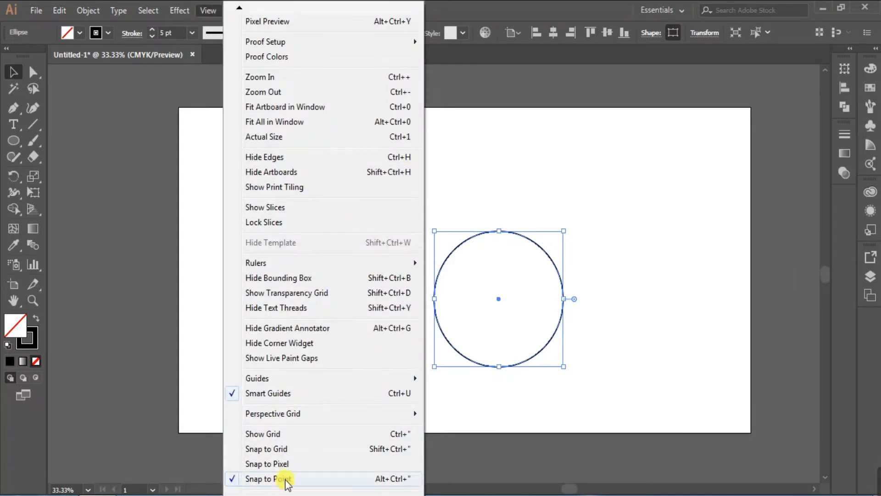
left_click(393, 222)
left_click_drag(443, 266, 431, 251)
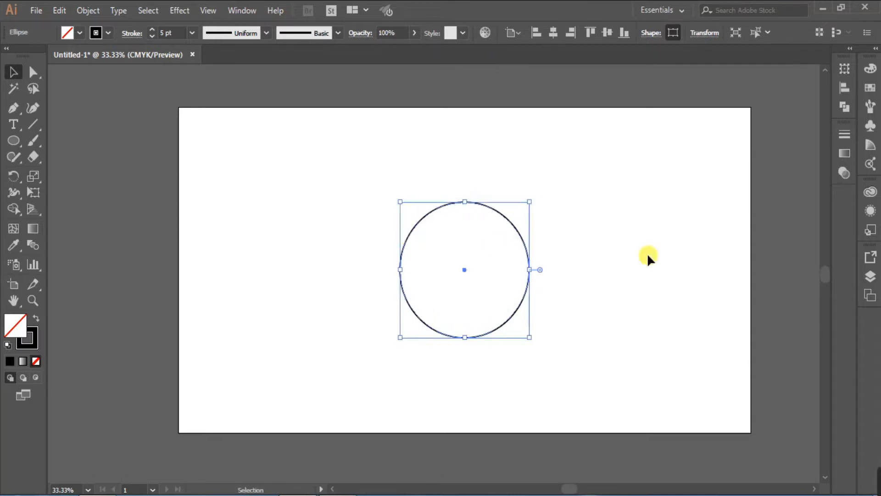
left_click(555, 267)
Draw a second circle 280 px wide and 280 px high inside the large circle.
left_click(13, 141)
left_click(434, 242)
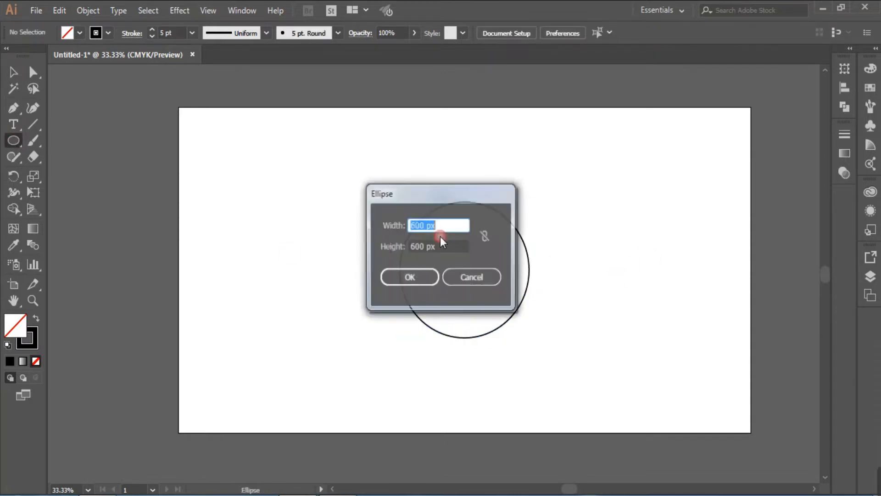
double_click(424, 222)
type("280")
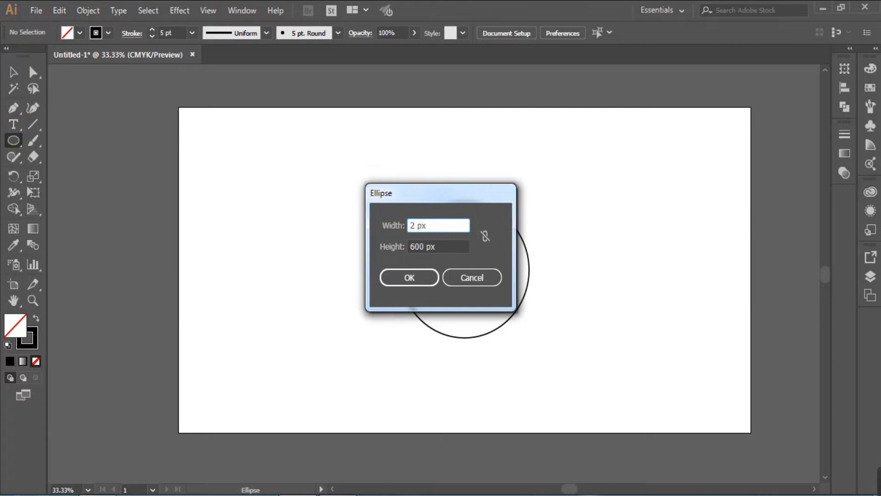
double_click(422, 243)
type("280")
left_click(409, 277)
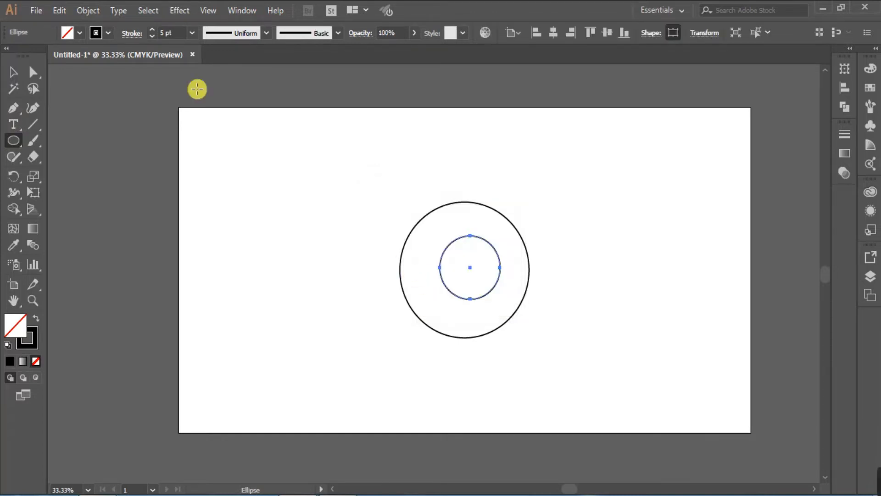
Centre the 280 px circle horizontally and vertically on the large circle, using the large circle as the key object.
left_click(14, 72)
left_click_drag(378, 171, 572, 360)
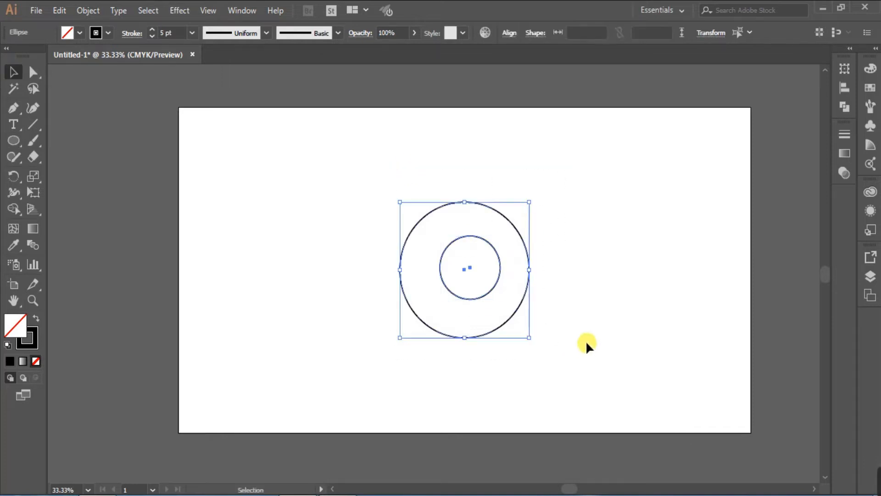
left_click(844, 87)
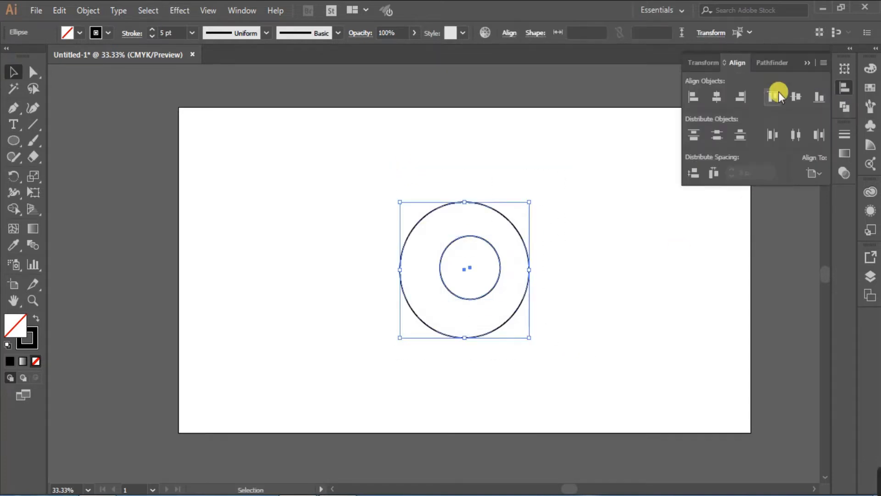
left_click(815, 172)
left_click(775, 205)
left_click(415, 221)
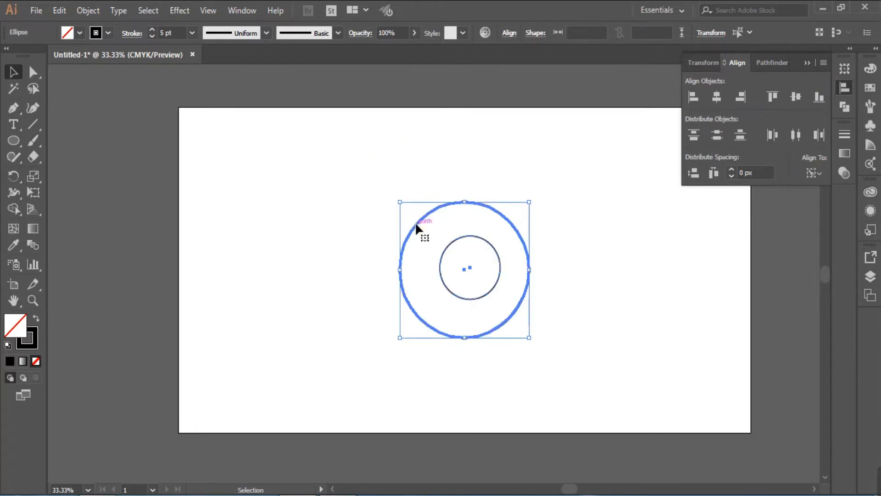
left_click(718, 98)
left_click(790, 97)
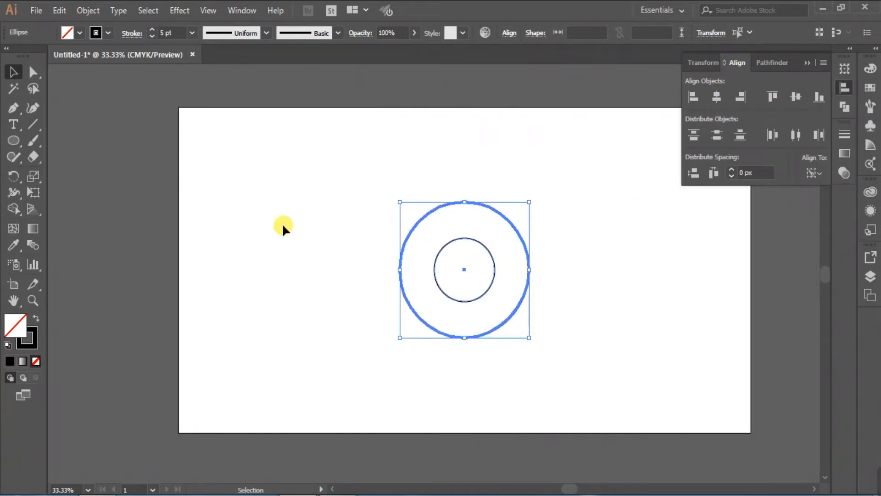
left_click(336, 204)
Draw a third circle 440 px wide and 440 px high.
left_click(13, 139)
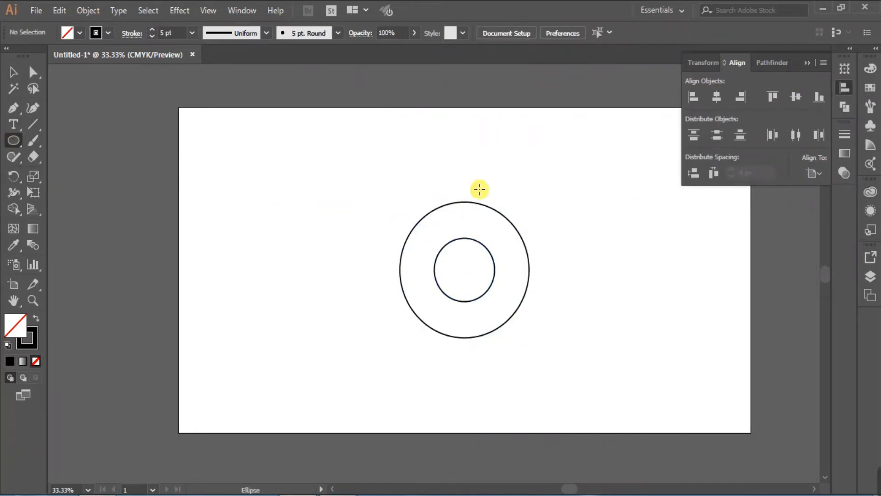
left_click(529, 201)
double_click(418, 225)
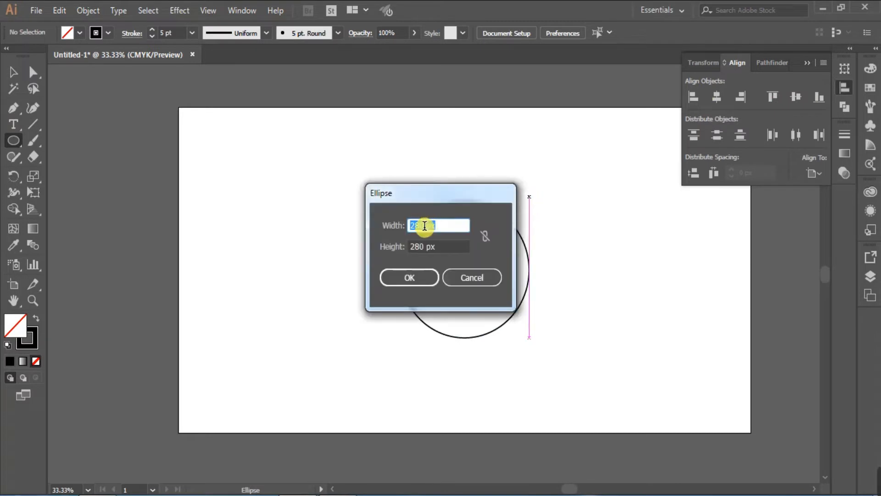
type("44")
left_click_drag(424, 226, 396, 249)
key("ctrl+c")
key("ctrl+v")
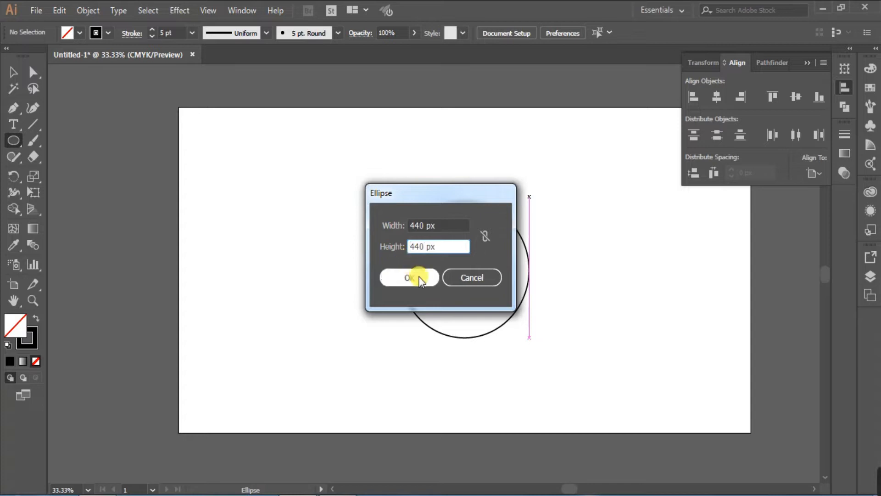
left_click(418, 278)
Align the 440 px circle to the large circle as key object, centred horizontally and flush at the bottom.
left_click(15, 72)
left_click_drag(511, 180, 568, 249)
left_click(827, 183)
left_click(796, 202)
left_click(476, 202)
left_click(717, 98)
left_click(818, 97)
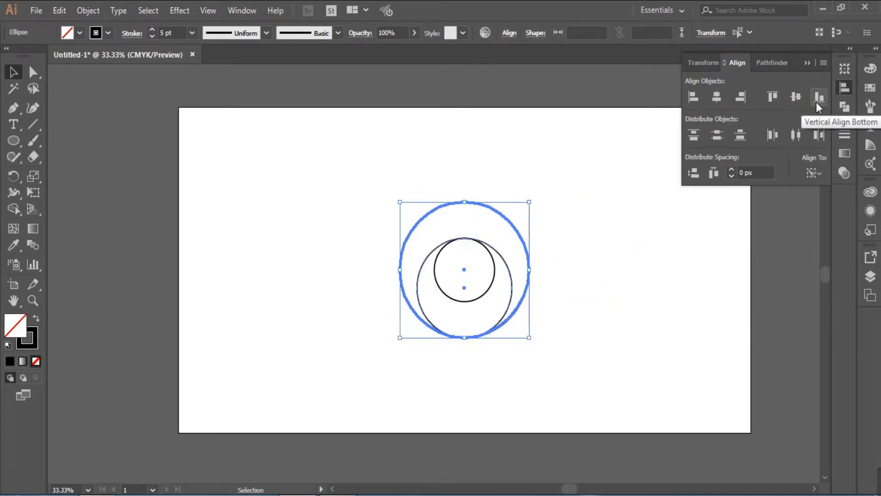
left_click(301, 213)
Rotate all three circles together 90° clockwise so the 440 px circle touches the large circle's left side.
left_click_drag(409, 198, 524, 307)
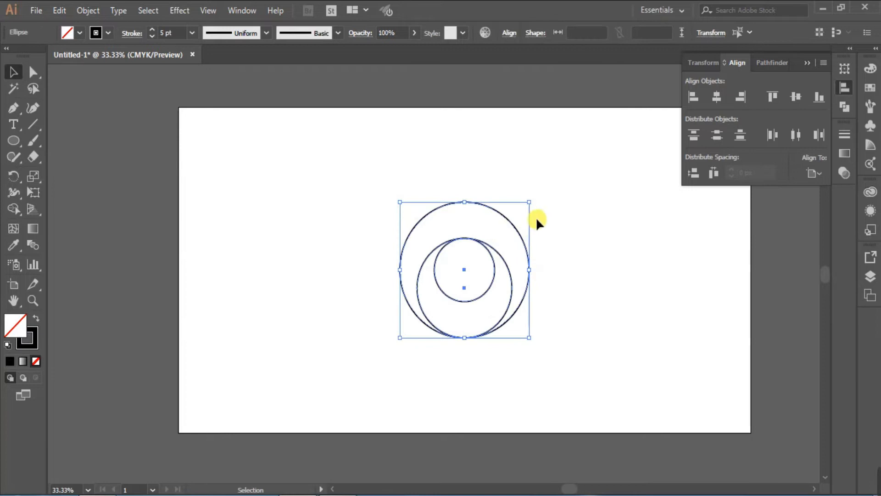
left_click_drag(531, 197, 580, 325)
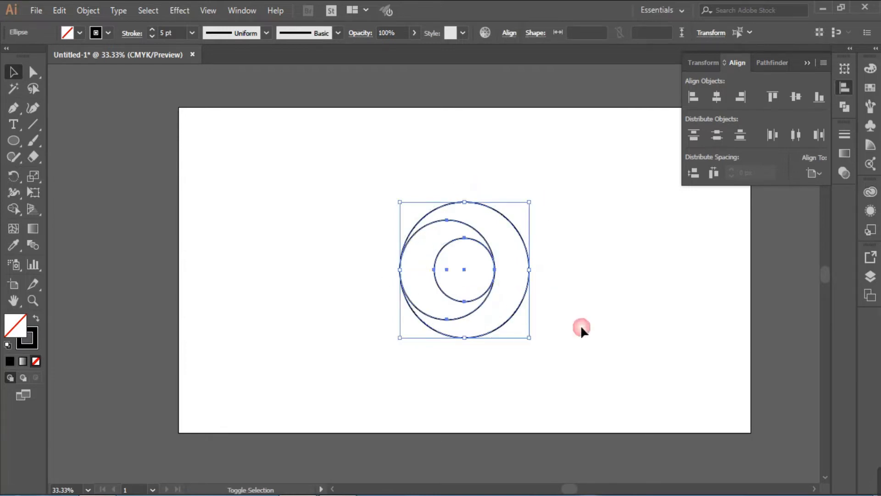
left_click(580, 287)
Copy and paste the 440 px circle and place the duplicate to the upper right of the large circle.
left_click(430, 293)
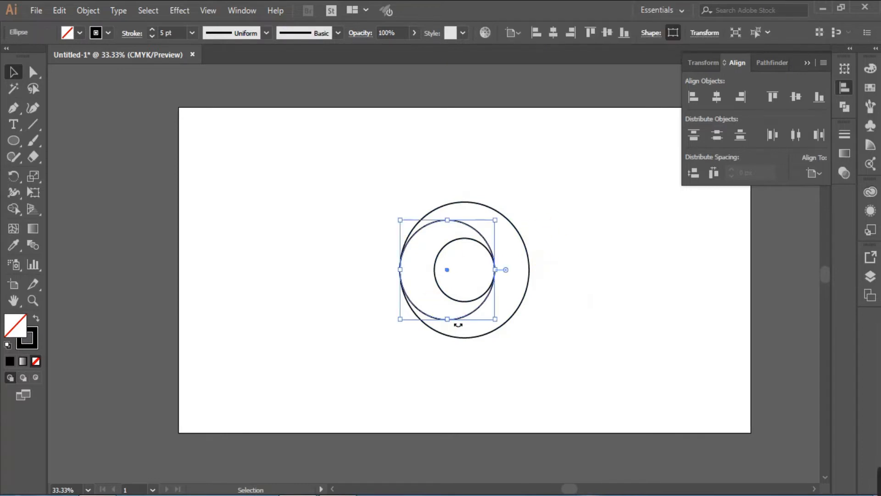
left_click(59, 10)
left_click(97, 81)
left_click(59, 10)
left_click(232, 136)
left_click_drag(419, 228, 522, 171)
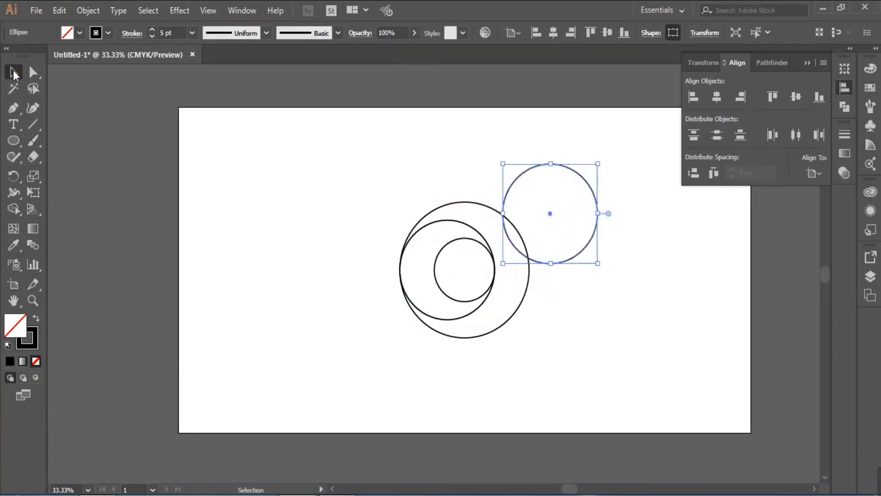
Align the duplicated circle to the large circle as key object, centred horizontally and flush at the bottom.
left_click(355, 175)
left_click_drag(548, 242, 549, 243)
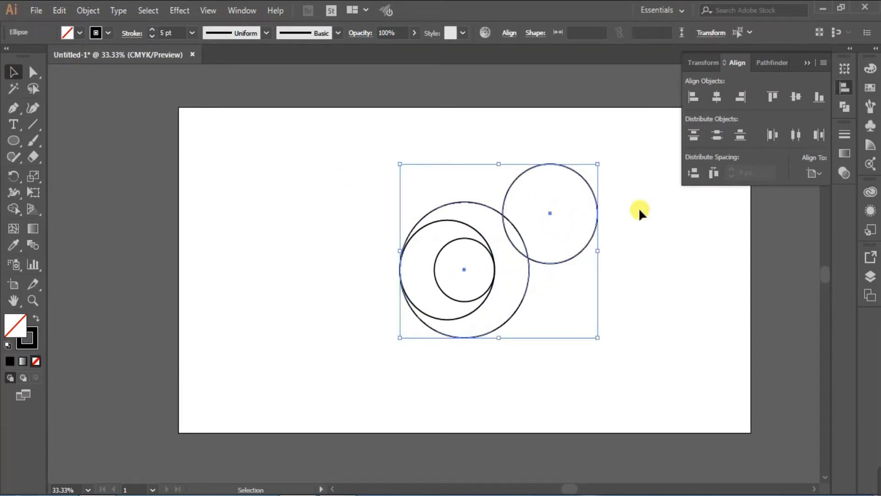
left_click(820, 175)
left_click(777, 205)
left_click(453, 199)
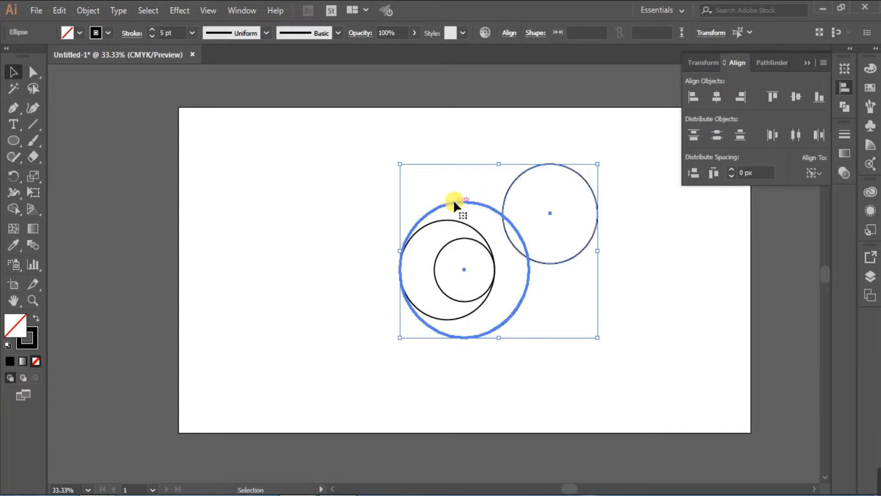
left_click(713, 101)
left_click(818, 99)
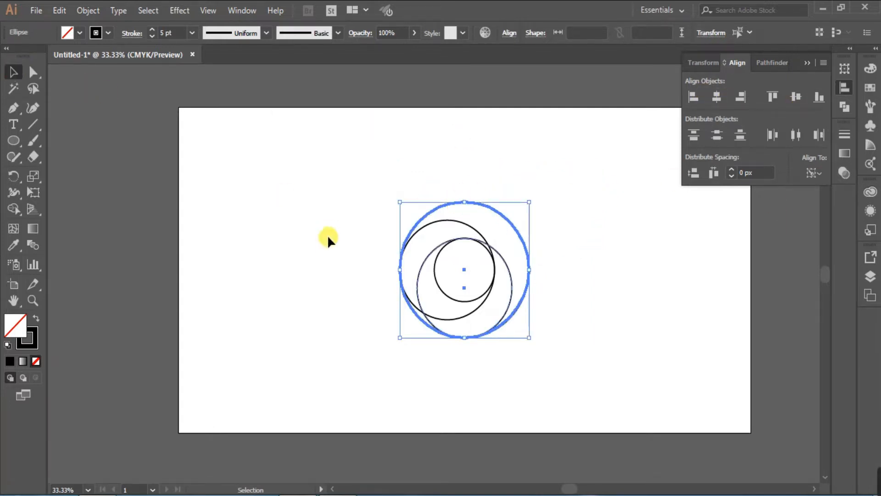
Rotate all four circles together 45° counterclockwise so the two 440 px circles mirror each other.
left_click(340, 236)
left_click_drag(374, 158, 537, 362)
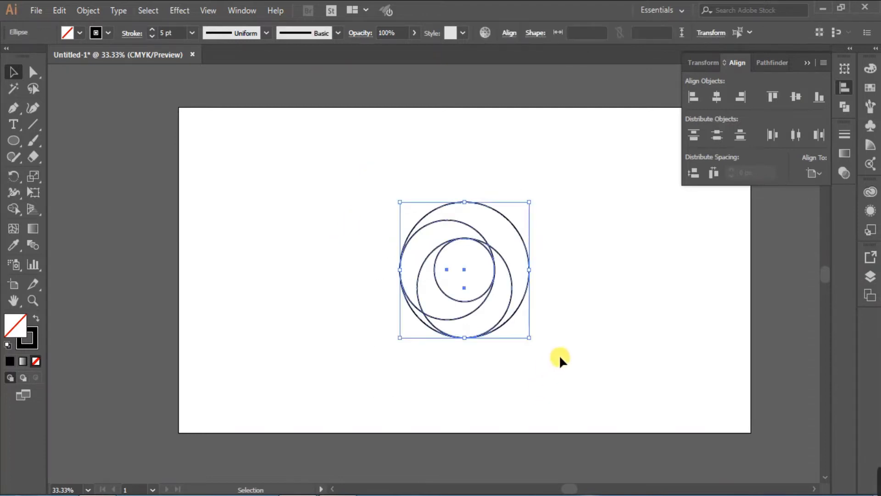
scroll(560, 354, "up", 1)
left_click_drag(519, 341, 592, 296)
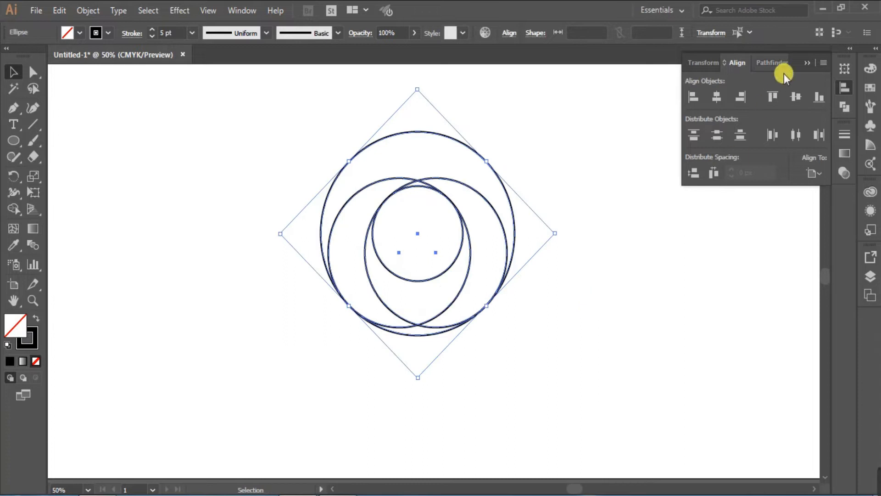
left_click(807, 63)
scroll(224, 287, "up", 2)
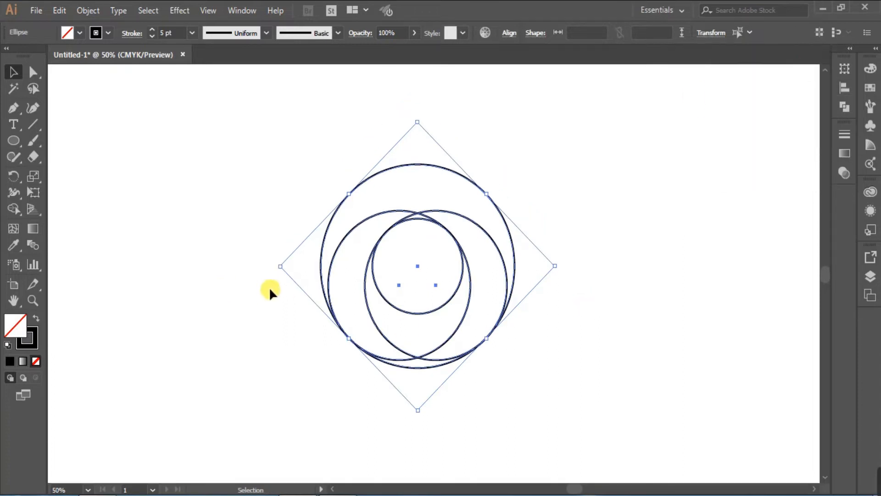
left_click(545, 346)
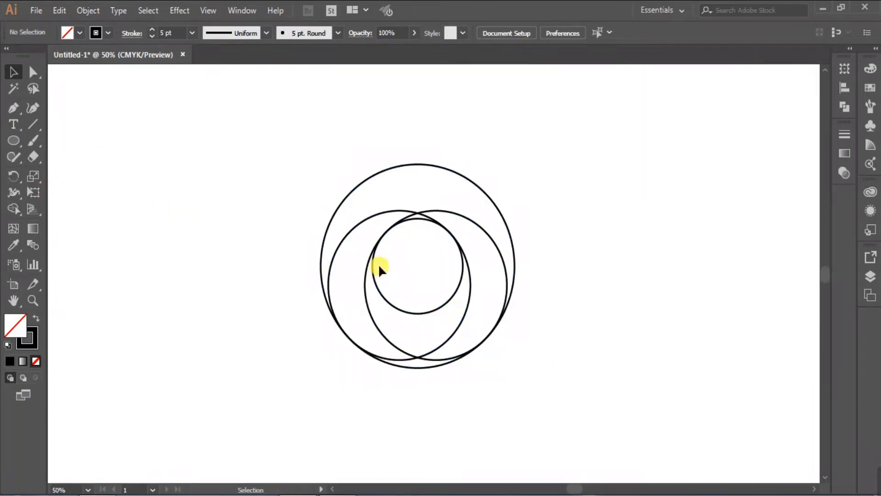
Draw a square 360 px wide and 360 px high with the Rectangle tool, beside the circles.
left_click_drag(12, 142, 78, 142)
left_click(639, 224)
double_click(421, 225)
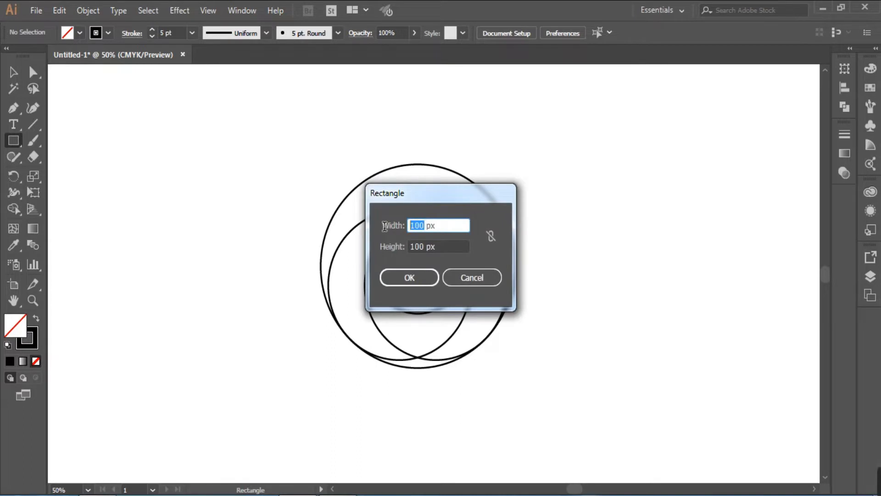
type("360")
left_click_drag(423, 225, 385, 249)
type("360")
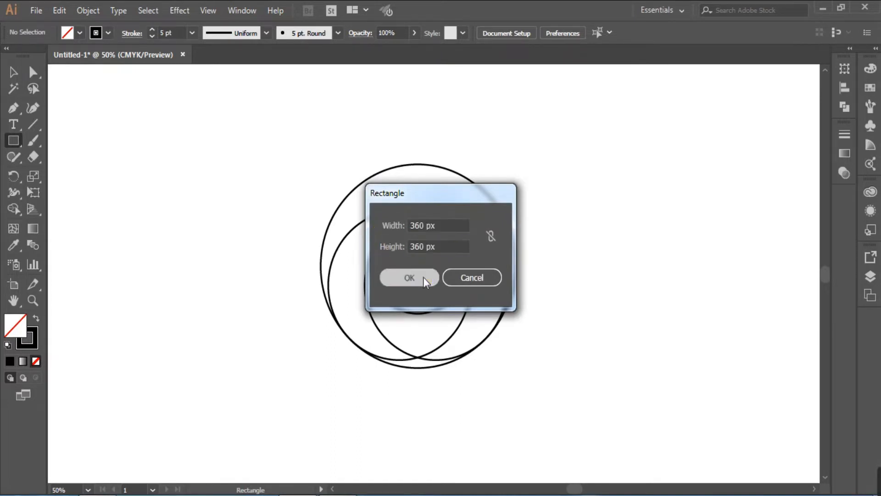
left_click(422, 277)
Rotate the square 45° into a diamond and move its left corner onto the centre of the large circle.
left_click(15, 74)
left_click_drag(694, 287, 632, 278)
left_click_drag(695, 341, 729, 313)
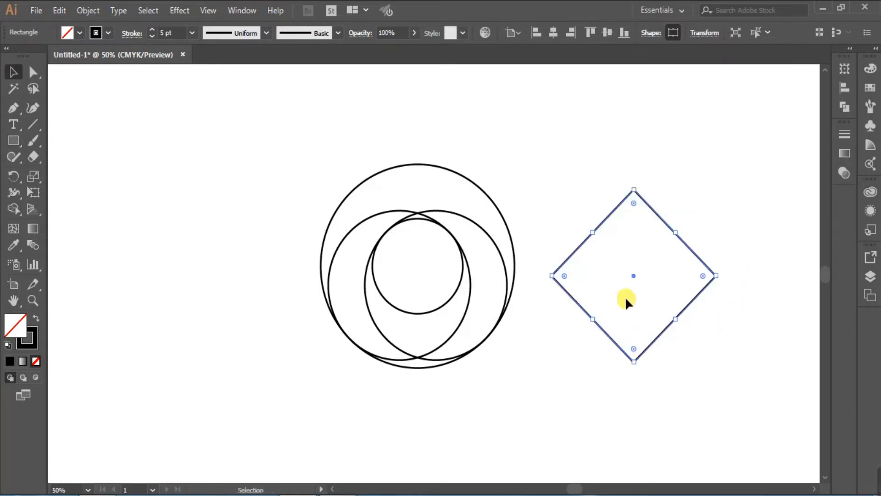
left_click_drag(633, 274, 499, 265)
left_click(604, 291)
Subtract the small inner circle from the large circle with Minus Front to form a ring.
left_click_drag(281, 118, 642, 402)
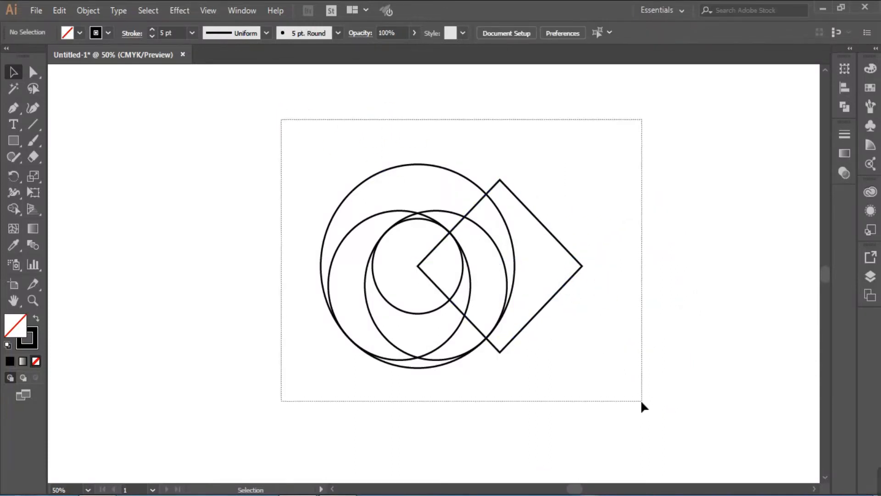
left_click(390, 166)
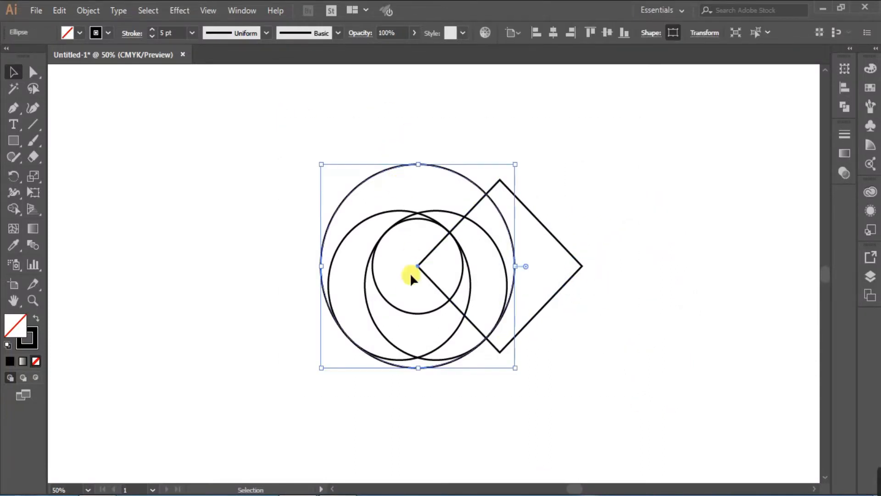
left_click(390, 302, "shift")
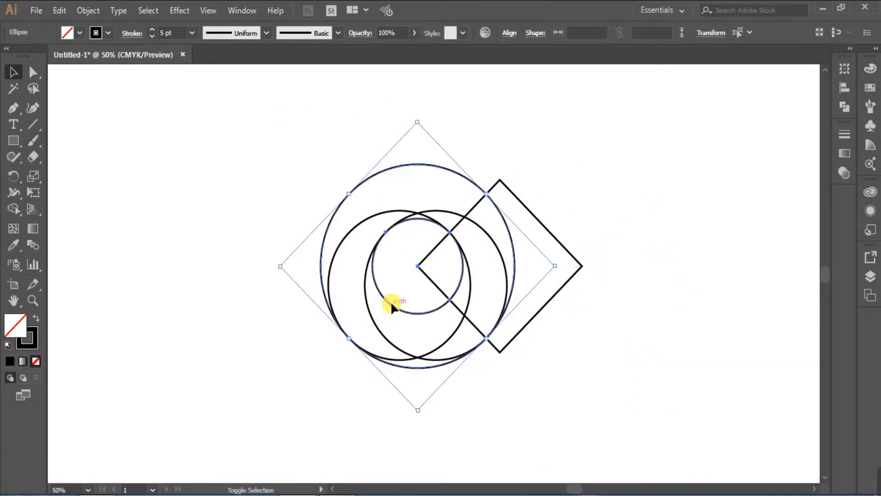
left_click(843, 106)
left_click(718, 96)
left_click(417, 185)
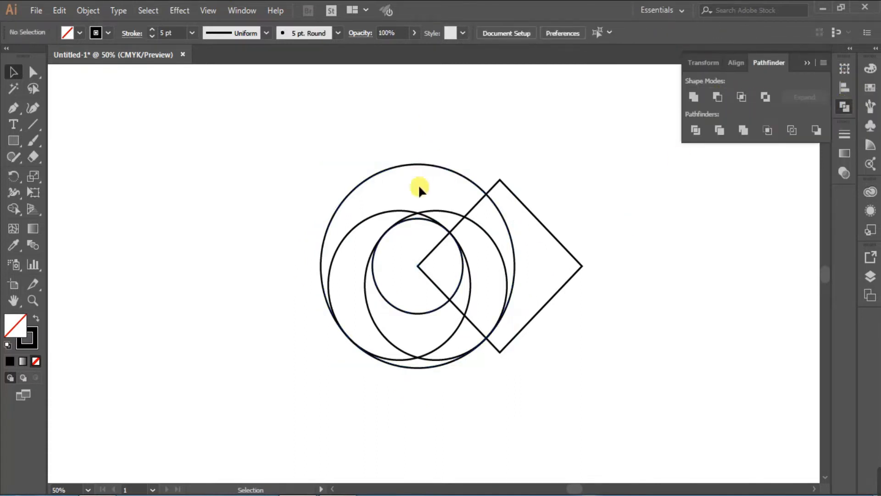
Cut the diamond out of the ring with Minus Front to open it into a C shape.
left_click(469, 181)
left_click(570, 248, "shift")
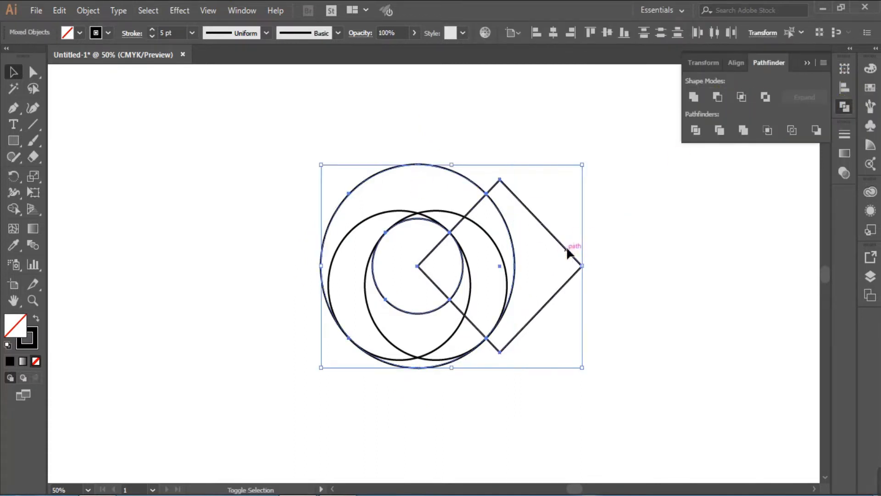
left_click(718, 97)
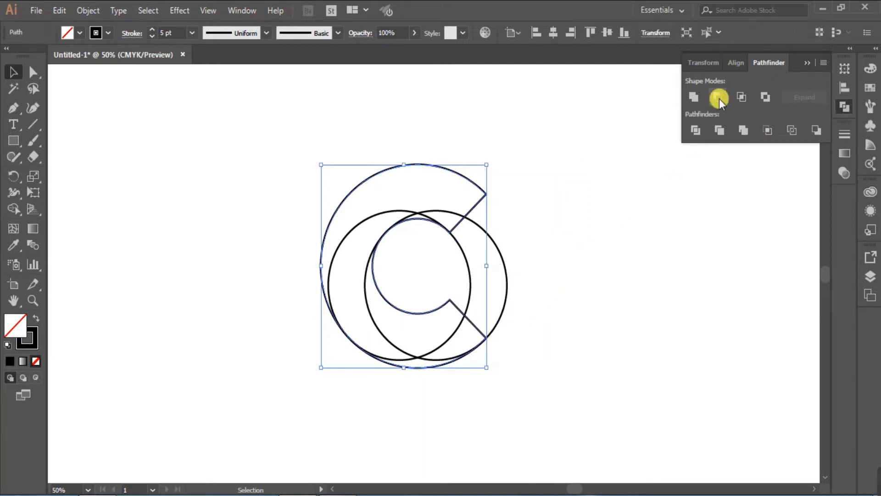
Divide the C shape and the two overlapping circles at their intersections, expand Layer 1's contents and ungroup the pieces.
left_click_drag(298, 147, 530, 402)
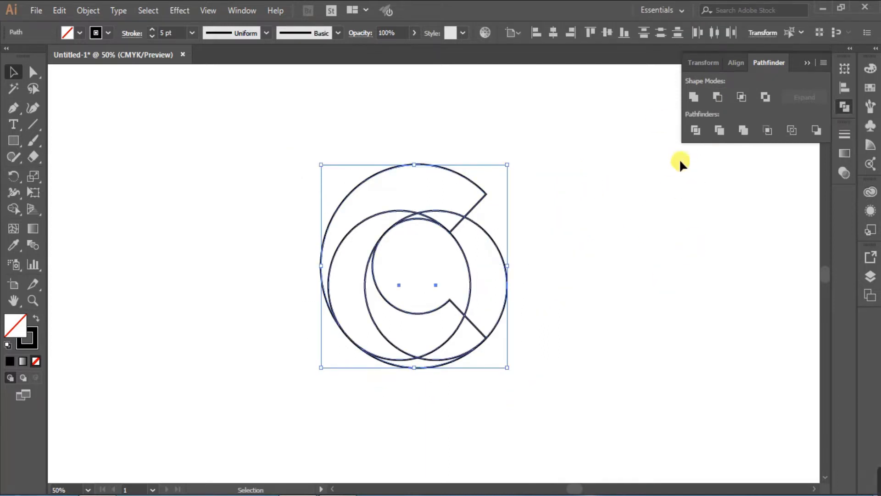
left_click(693, 131)
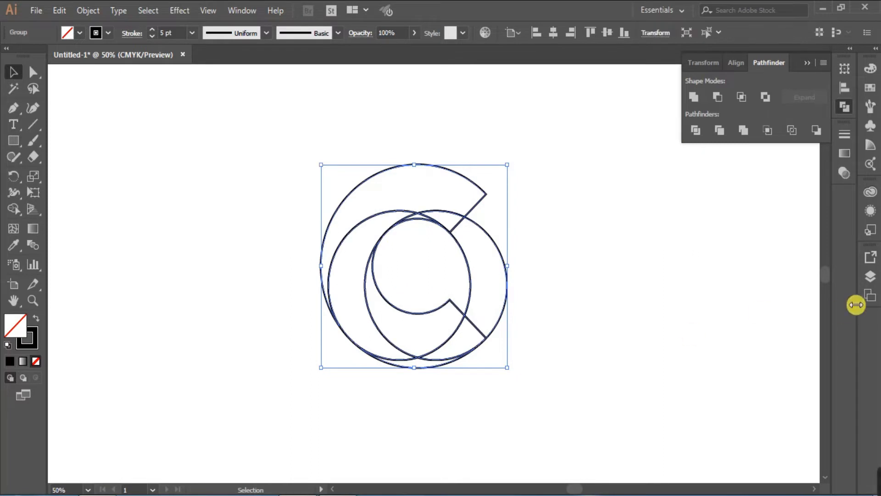
left_click(869, 281)
left_click(742, 271)
left_click(758, 286)
left_click(758, 285)
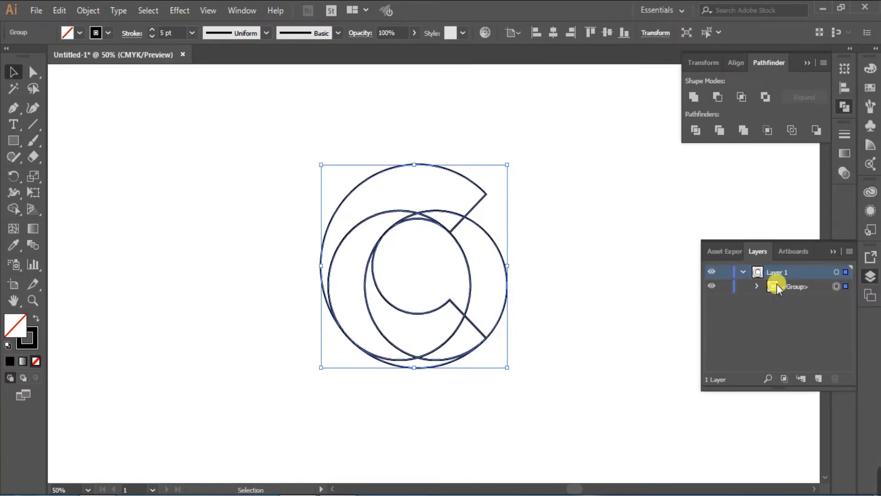
right_click(453, 172)
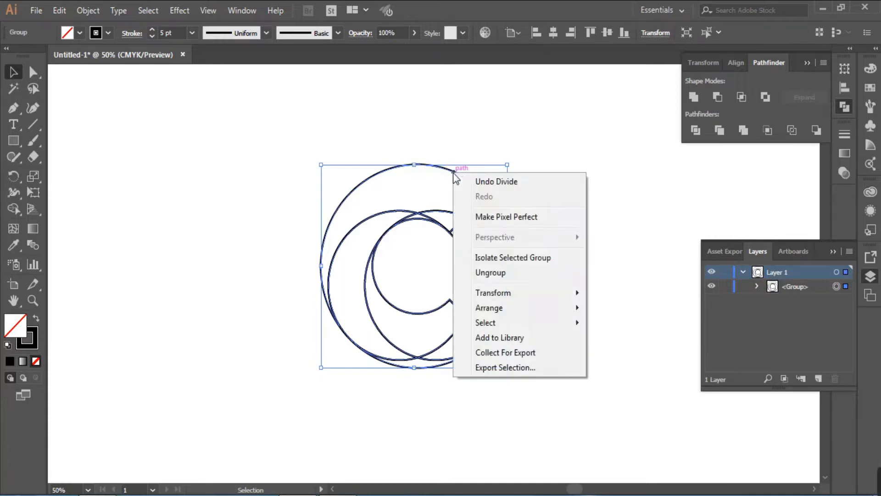
left_click(507, 270)
left_click(555, 256)
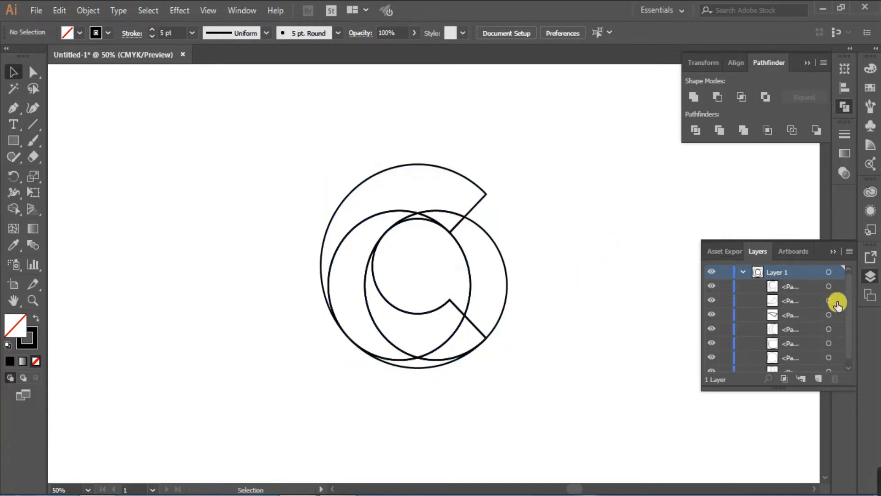
Divide the piece where the two mirrored circles overlap around the C's inner edge, and ungroup the result.
scroll(832, 301, "down", 1)
left_click(829, 280)
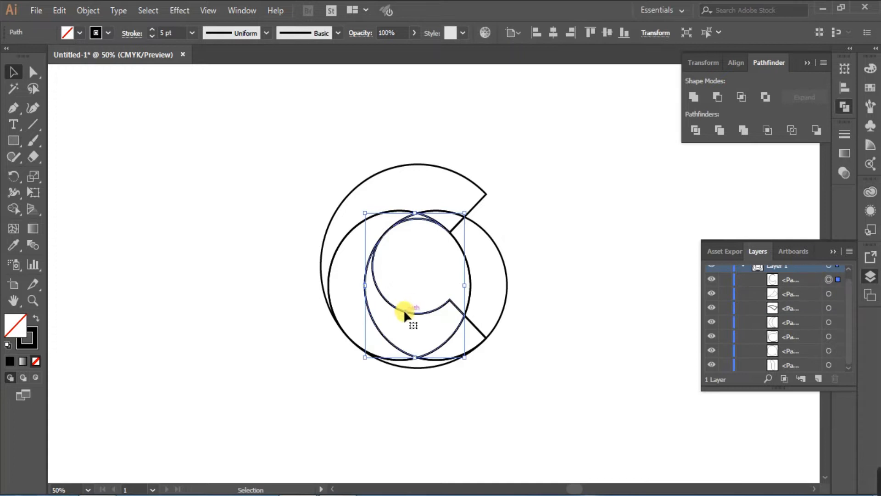
left_click(695, 130)
right_click(430, 106)
left_click(513, 205)
left_click(560, 274)
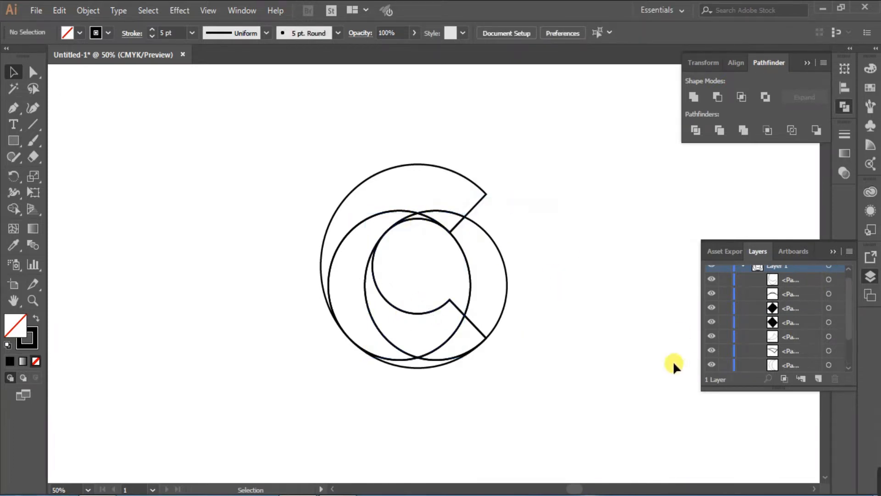
Try to divide the large outer C piece with Pathfinder and ungroup it.
left_click(425, 365)
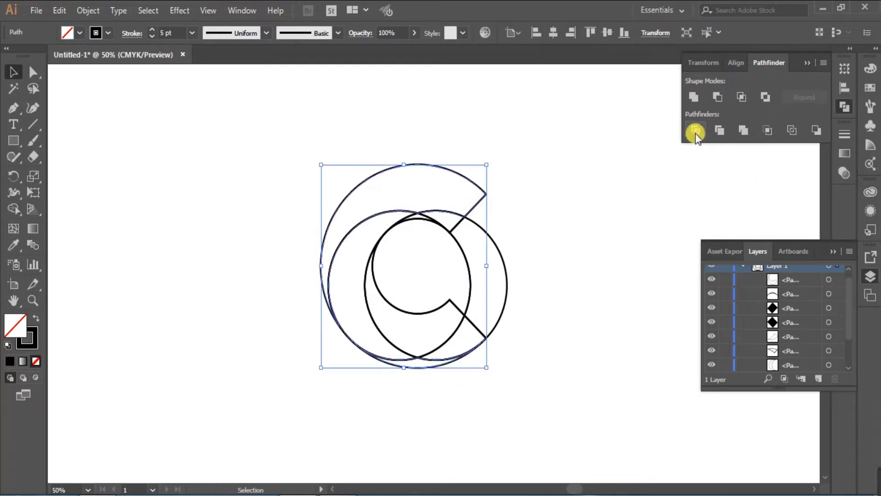
scroll(426, 371, "up", 3)
scroll(432, 368, "down", 2)
left_click(571, 169)
right_click(498, 125)
left_click(550, 221)
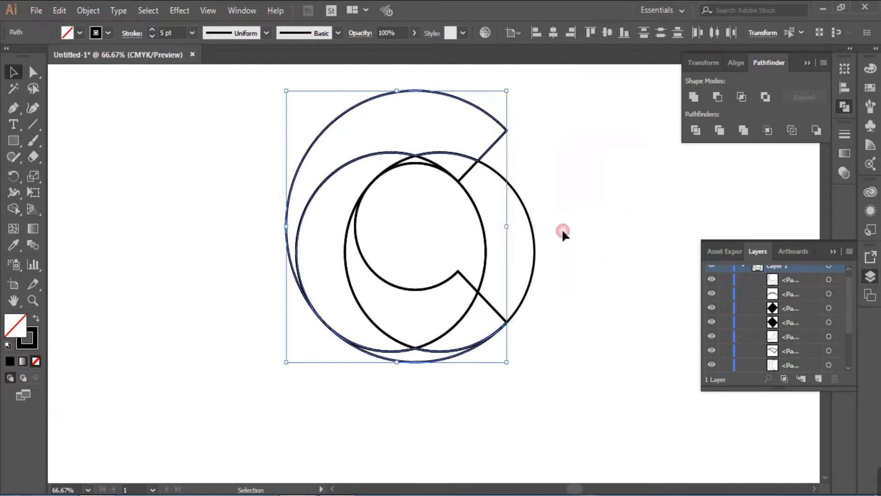
Delete the leftover circle pieces in the opening of the C and beyond its outline.
key("ctrl+1")
left_click(829, 286)
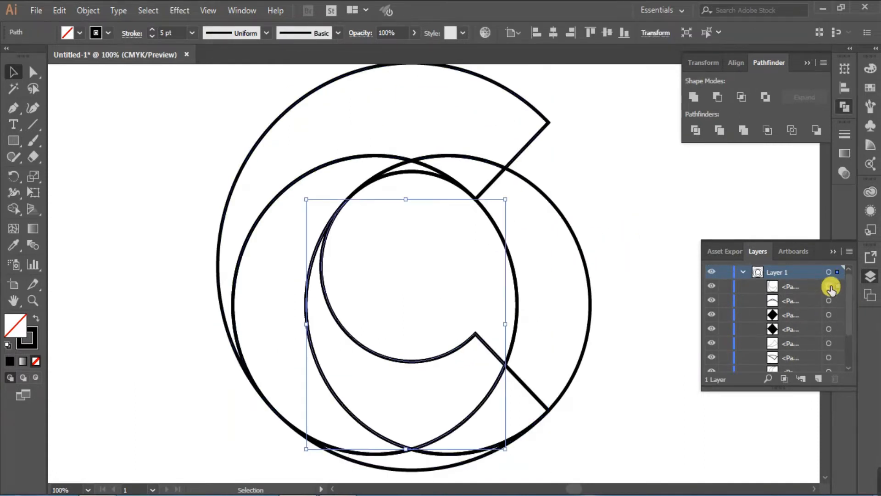
left_click(829, 300)
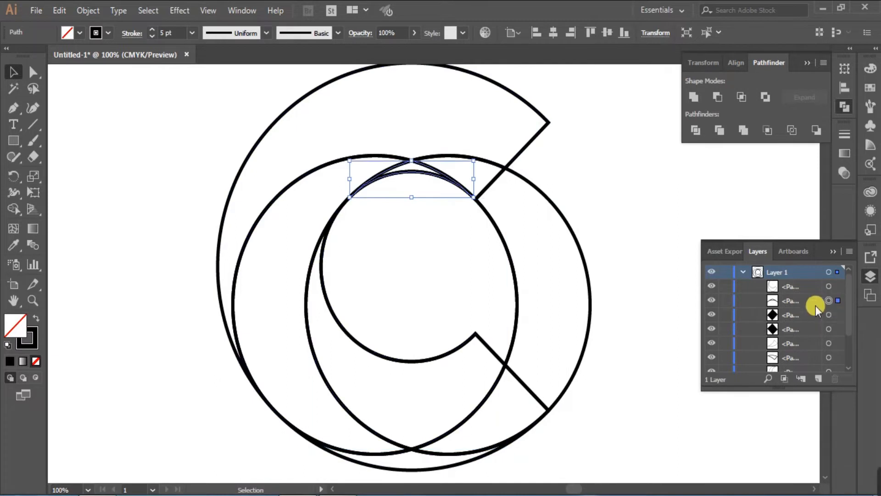
left_click(829, 315)
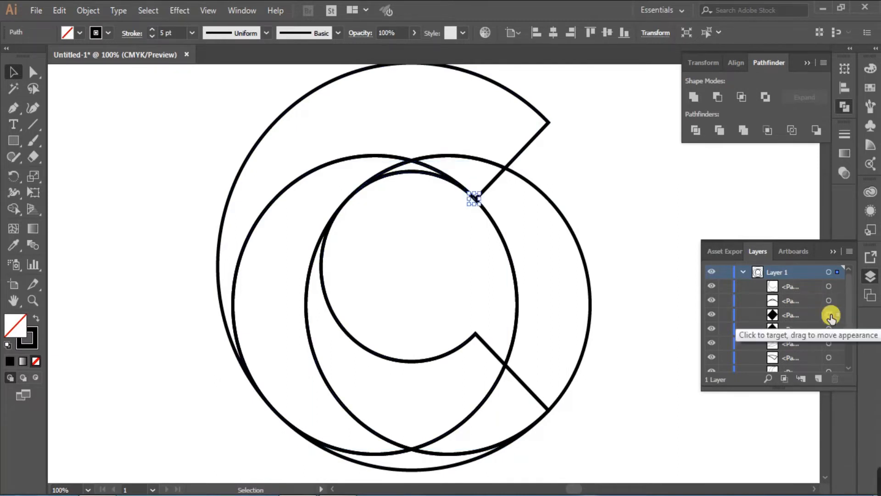
left_click(829, 329)
left_click_drag(848, 310, 853, 354)
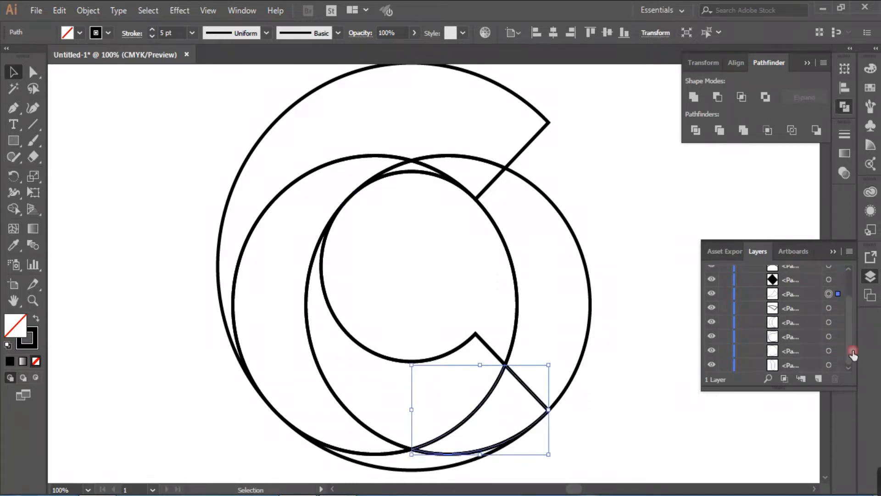
left_click(828, 365)
key("Delete")
left_click(829, 366)
key("Delete")
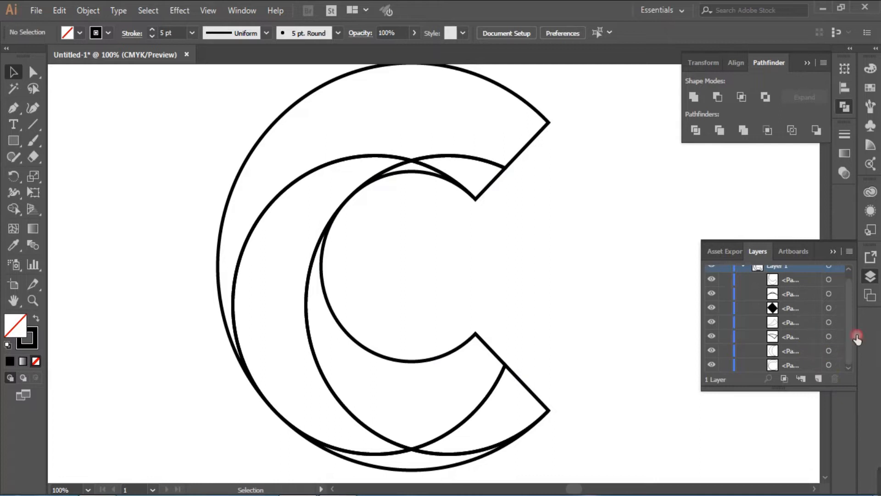
Divide the large outer piece with Pathfinder and ungroup it, separating the bottom crescent from the upper band.
left_click(829, 365)
left_click(696, 130)
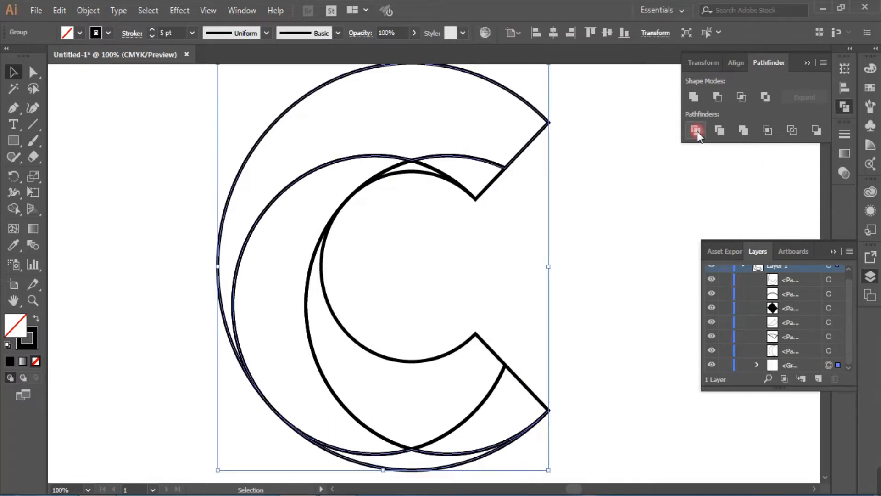
right_click(532, 132)
left_click(592, 233)
Examine the divided paths one by one in the layer list to identify which region each covers.
scroll(822, 316, "down", 1)
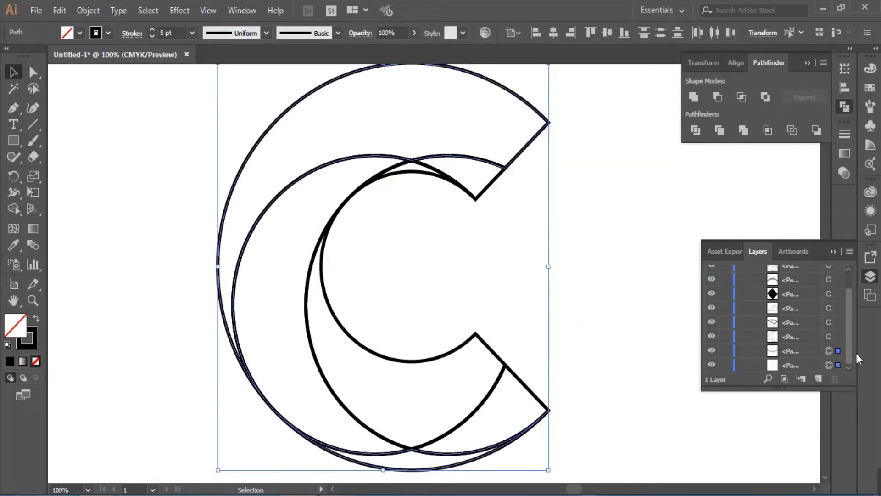
left_click(829, 365, "shift")
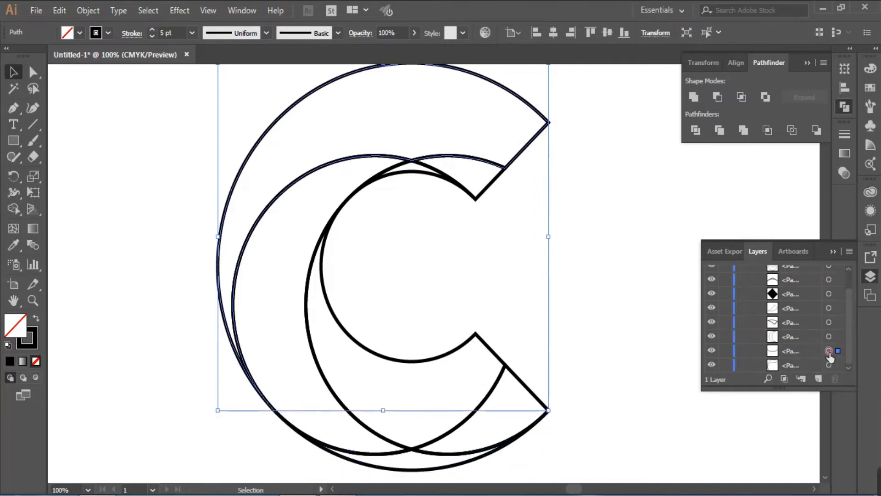
left_click(829, 337)
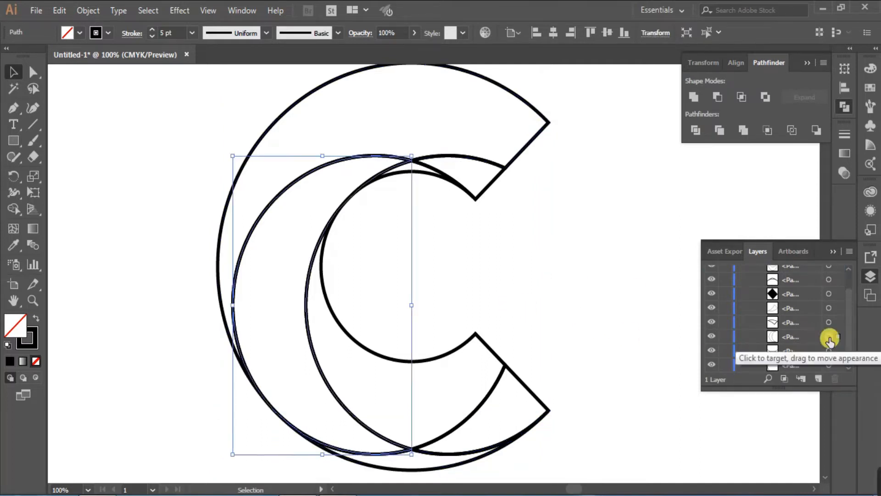
scroll(428, 297, "down", 1)
left_click(829, 307)
left_click(829, 321)
left_click(829, 293)
left_click(829, 280)
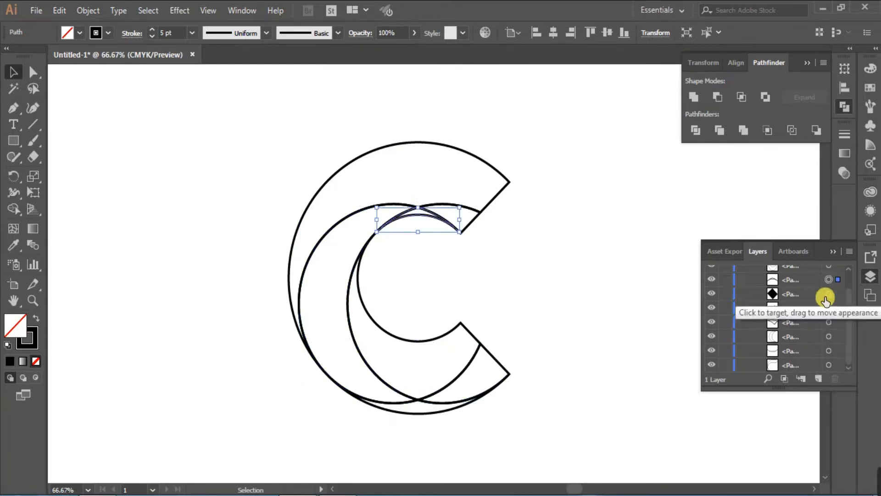
scroll(828, 289, "up", 1)
Unite the inner lower crescent with the lower-right segment at the end of the C's bottom arm.
left_click(829, 286)
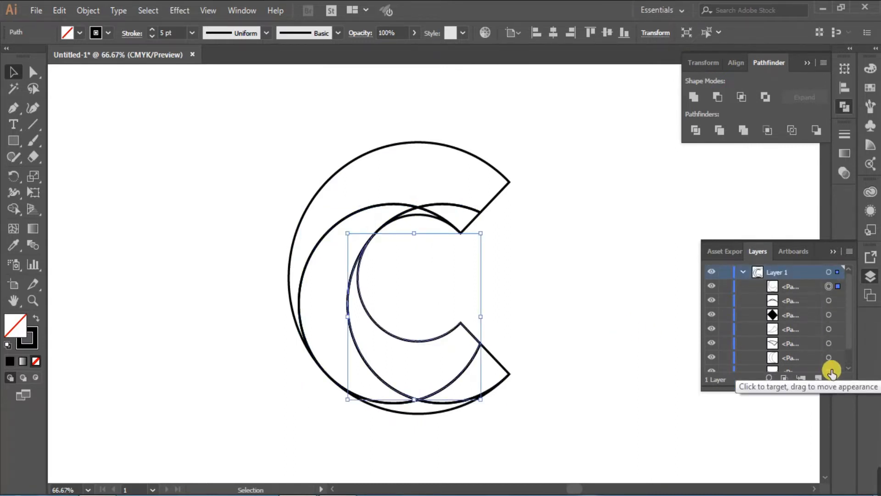
left_click(829, 329, "shift")
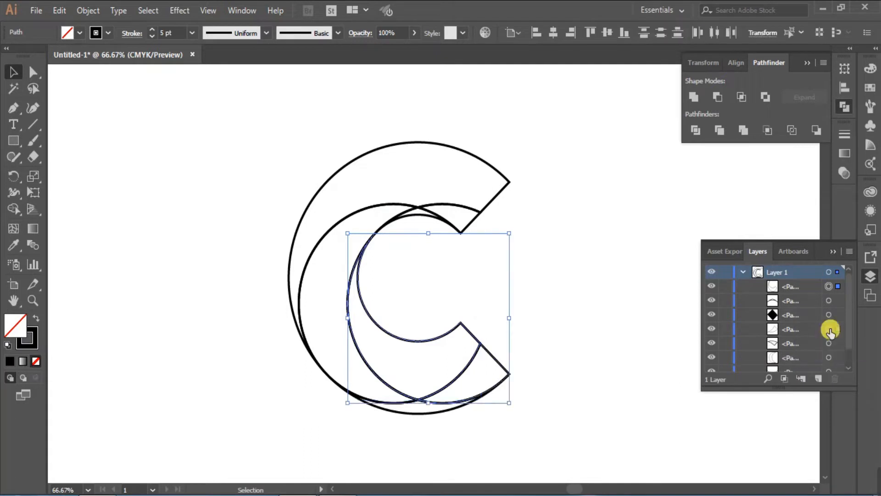
left_click(694, 97)
Unite the thin upper arc, the tiny diamond piece, the left crescent and the bottom crescent into one middle band.
left_click(828, 301)
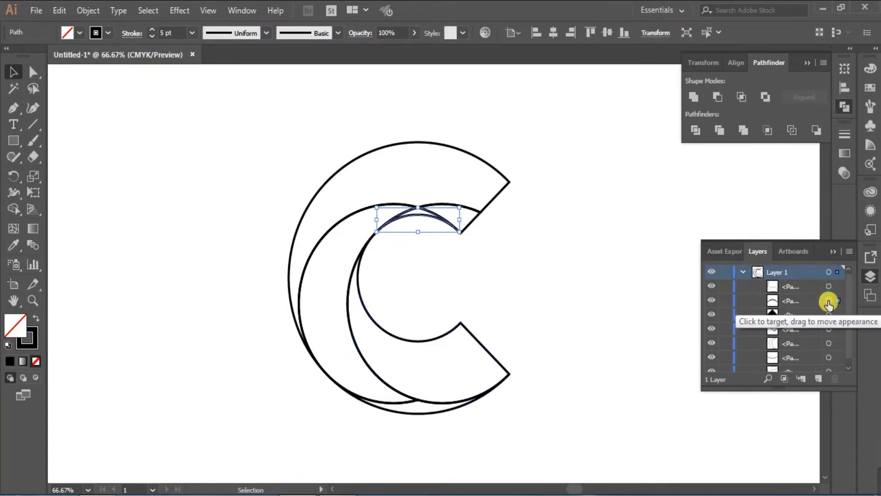
left_click(829, 314, "shift")
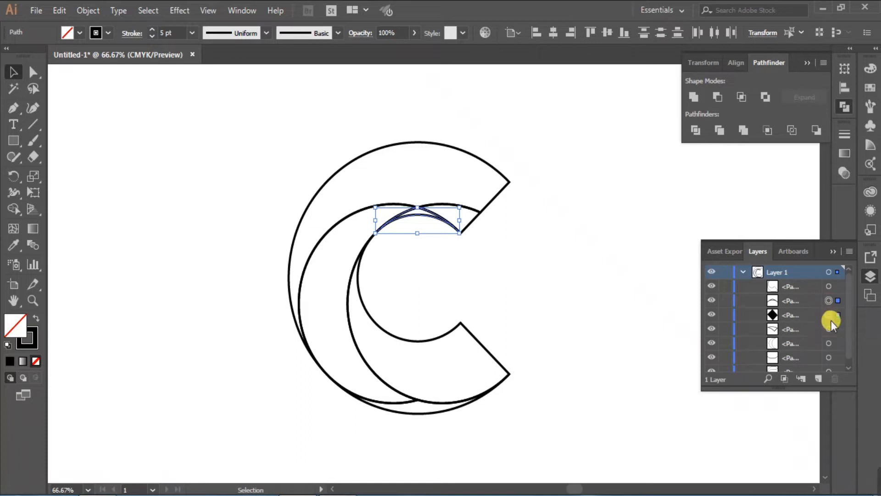
left_click(829, 344, "shift")
left_click(829, 358, "shift")
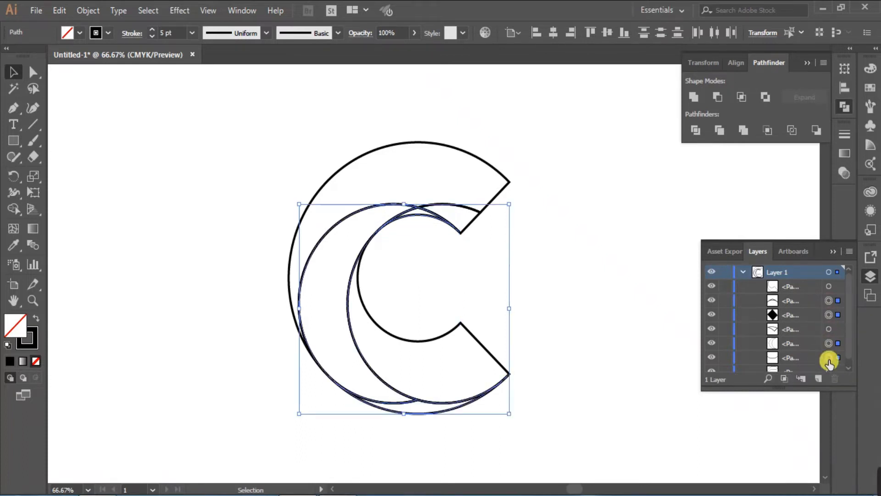
left_click(694, 96)
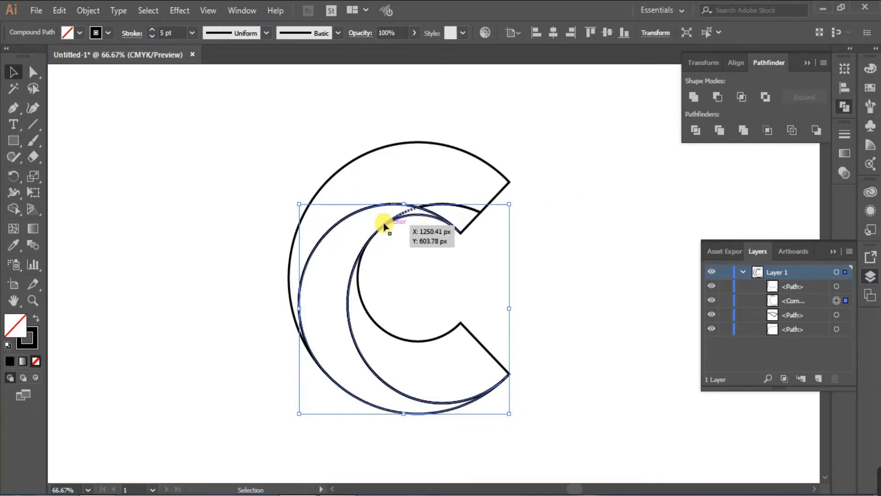
right_click(350, 279)
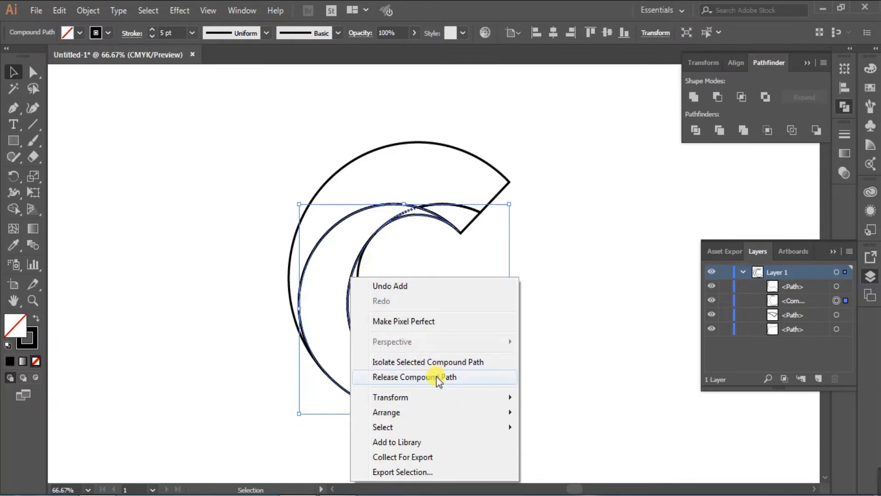
left_click(624, 281)
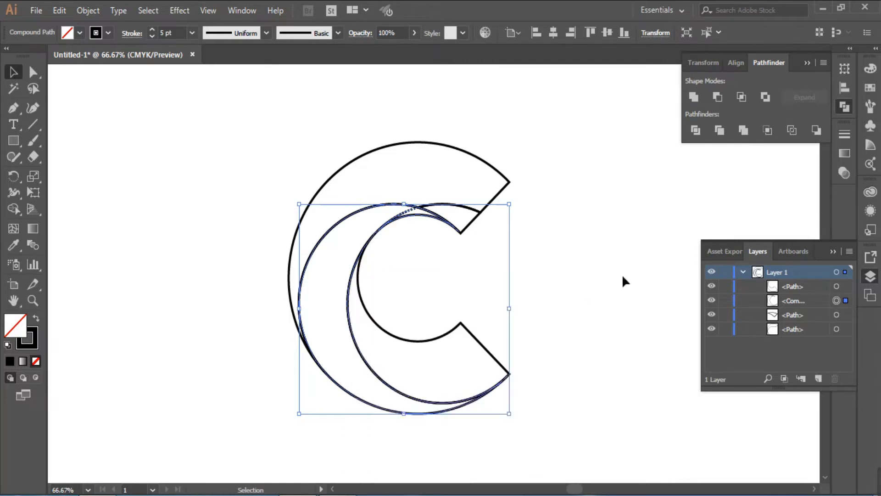
Unite the large outer band with the small segment at the end of the C's upper arm.
left_click(837, 328)
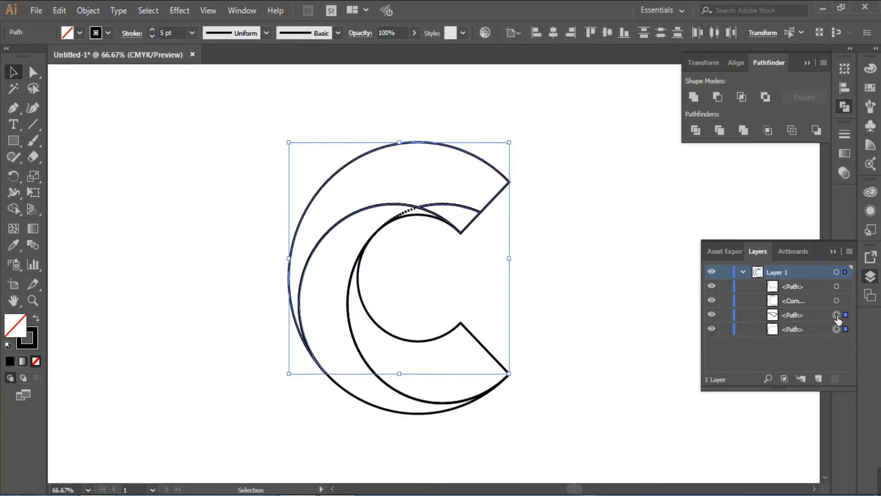
key("Delete")
left_click(353, 322)
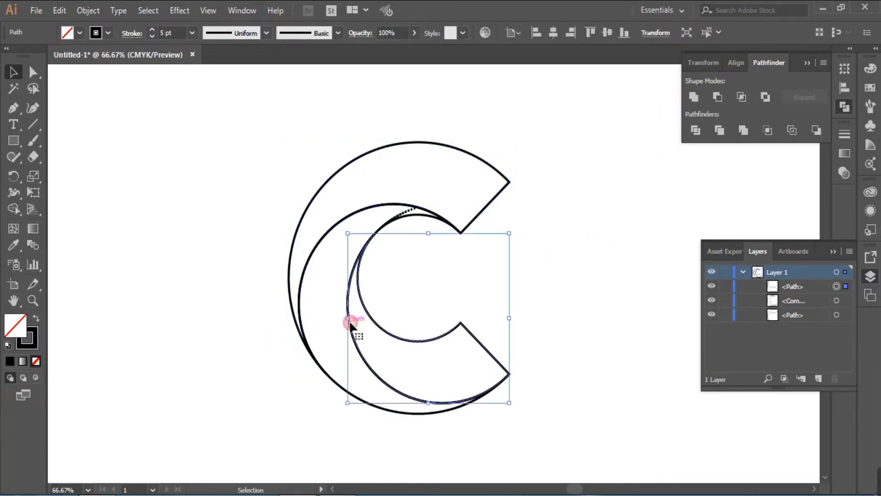
Swap the middle band's stroke and fill so it is solid black, and examine its upper inner edge for stray fragments.
left_click(305, 276)
left_click(36, 319)
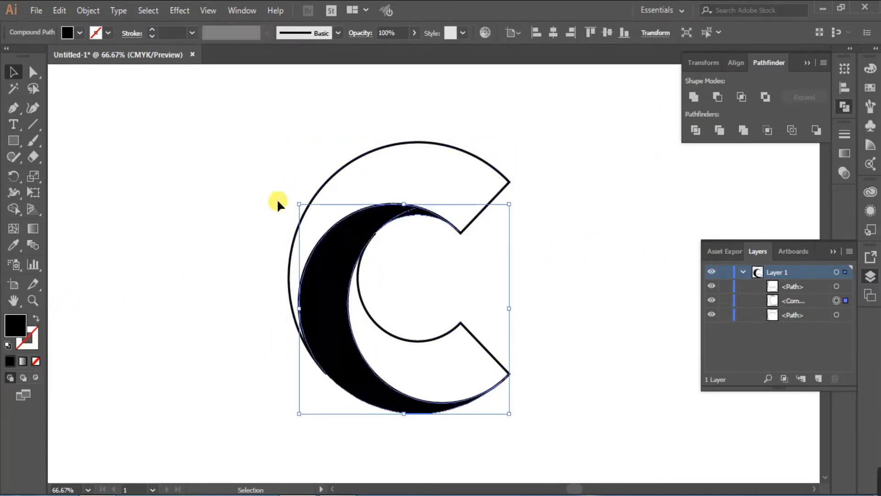
scroll(399, 209, "up", 5)
scroll(271, 367, "down", 2)
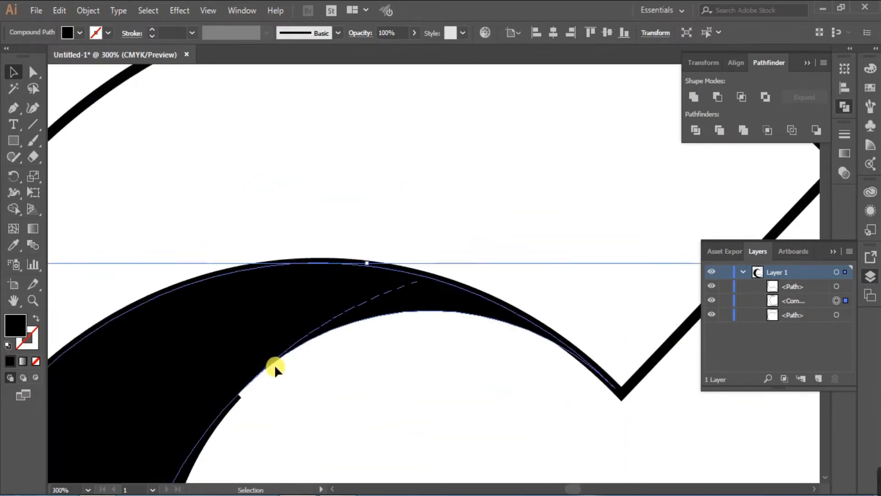
scroll(274, 365, "up", 3)
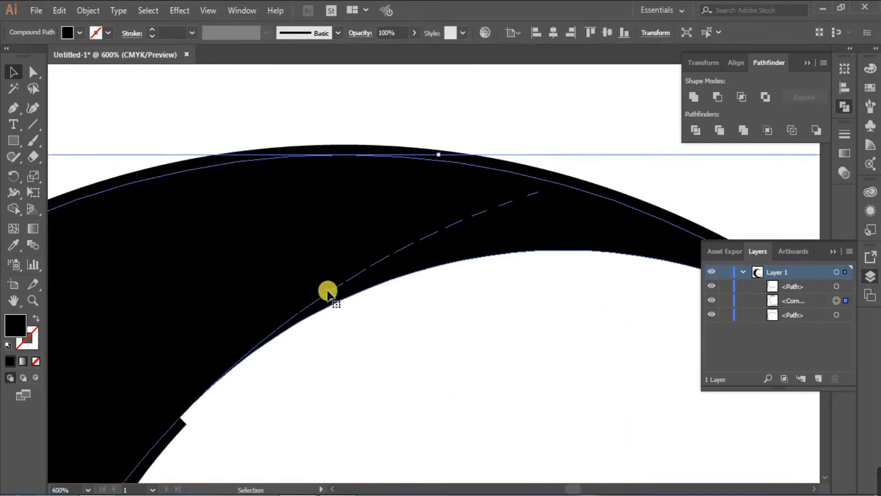
Isolate the middle band's compound path and delete the leftover sliver pieces along its upper inner edge.
double_click(224, 369)
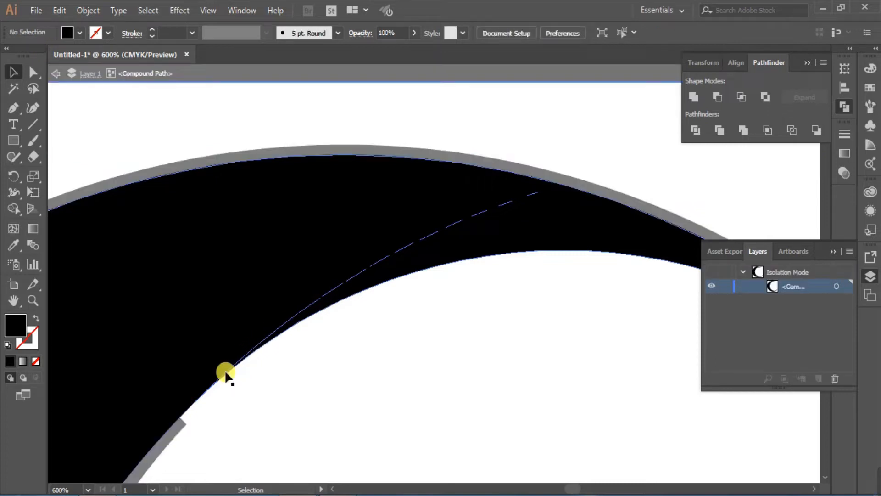
key("Delete")
left_click(358, 279)
key("Delete")
left_click(432, 235)
key("Delete")
left_click(503, 205)
key("Delete")
left_click(534, 195)
key("Delete")
left_click(314, 303)
key("Delete")
left_click(290, 317)
key("Delete")
left_click(269, 338)
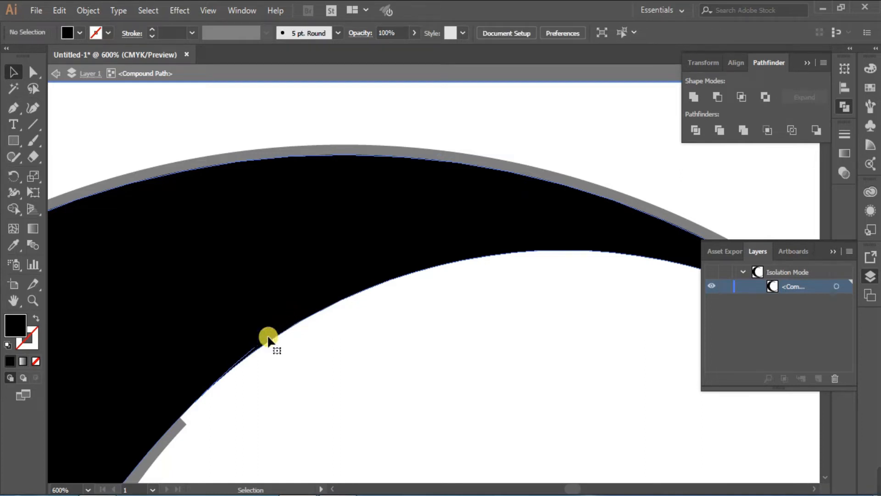
key("Delete")
key("Delete")
left_click(206, 389)
key("Delete")
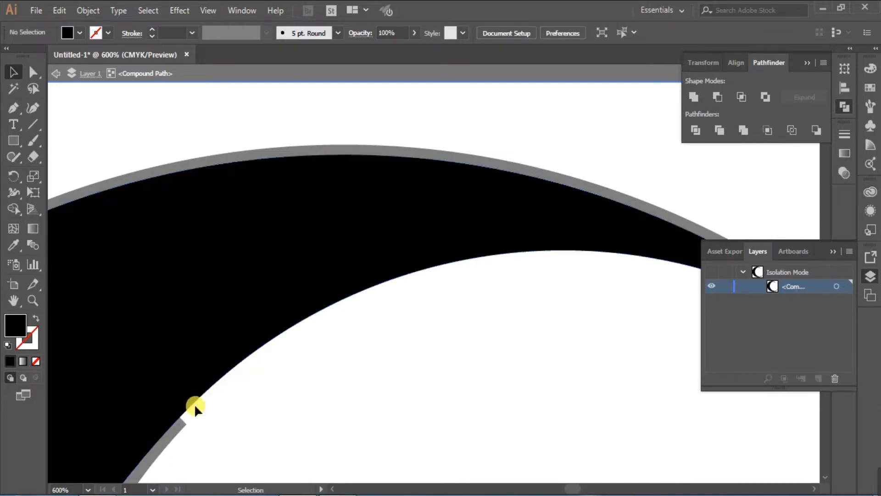
Swap the middle band back to a black outline with no fill and leave isolation mode.
scroll(339, 262, "down", 2)
scroll(325, 288, "down", 4)
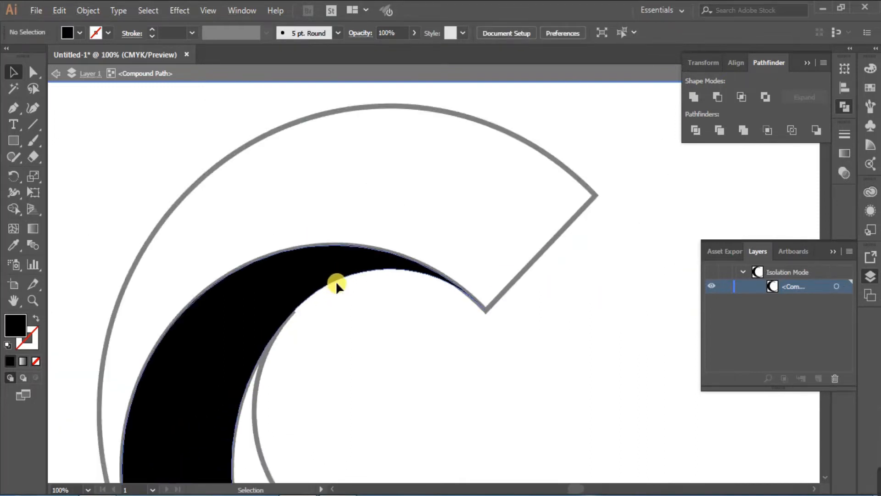
left_click(42, 322)
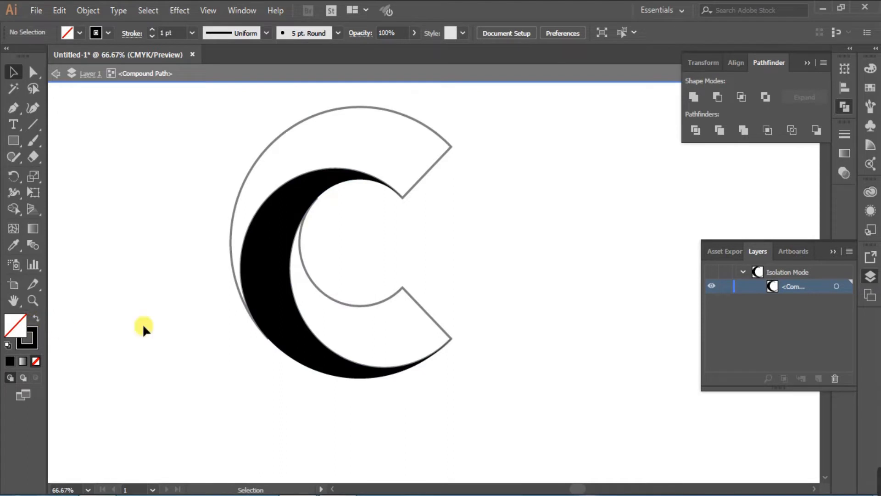
left_click(268, 261)
left_click(37, 320)
left_click(192, 184)
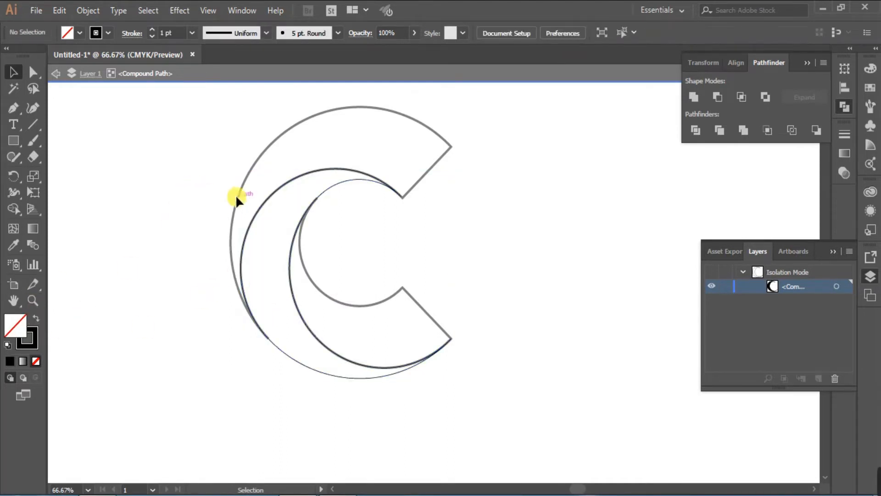
double_click(196, 188)
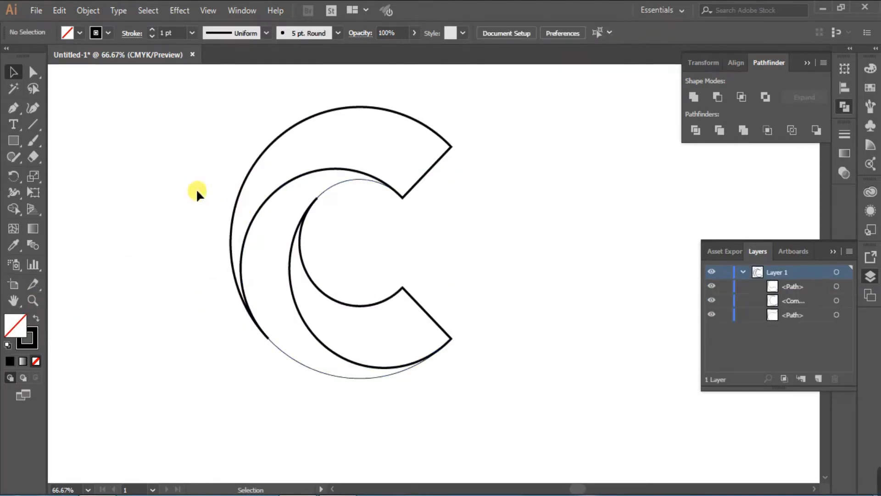
Set the middle band's stroke weight to 5 pt.
left_click(328, 189)
left_click(847, 128)
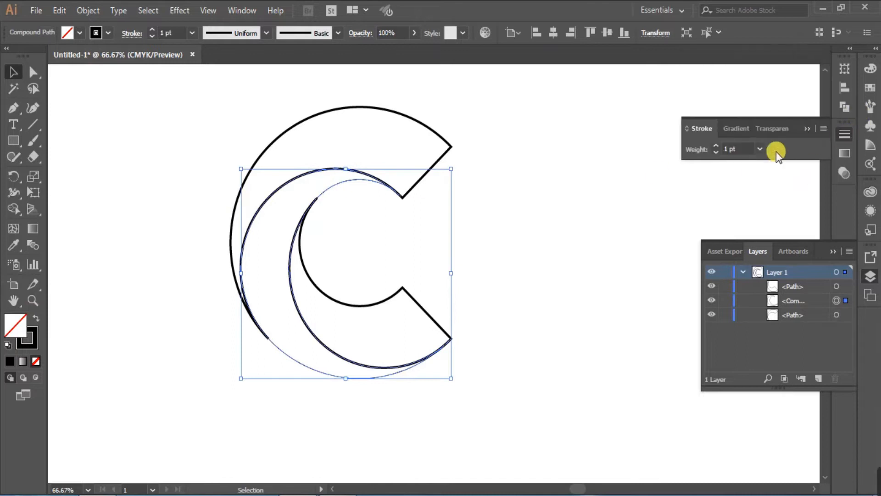
left_click(760, 149)
left_click(773, 267)
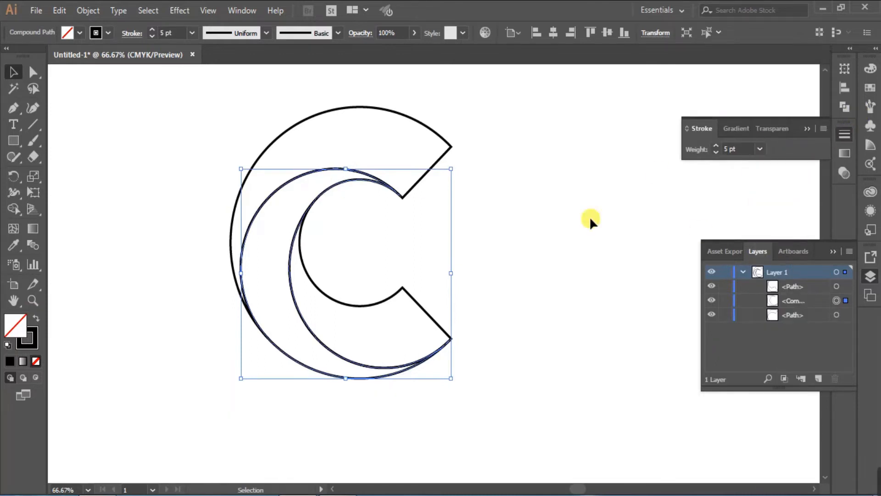
left_click(536, 214)
scroll(510, 257, "up", 1)
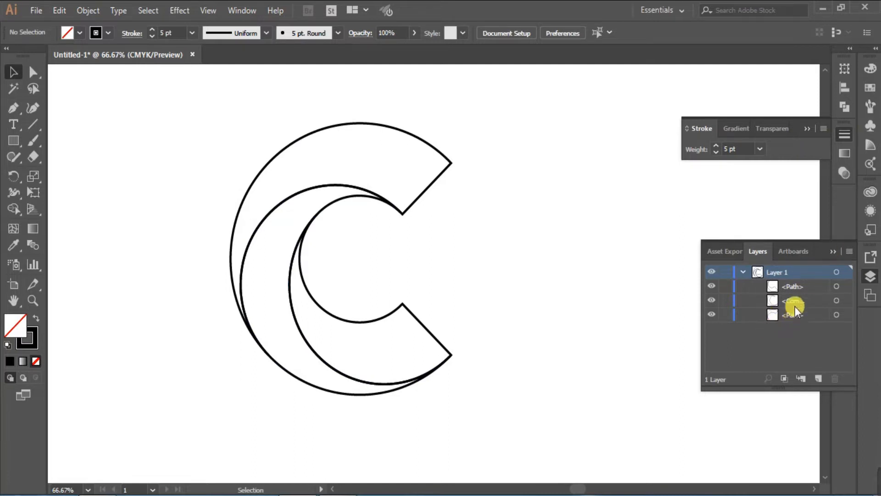
Reorder the layer's paths with the outer band on top, the middle band second and the lower inner band last, checking each one.
mouse_move(794, 314)
left_mouse_down()
mouse_move(791, 284)
mouse_move(795, 319)
left_mouse_up()
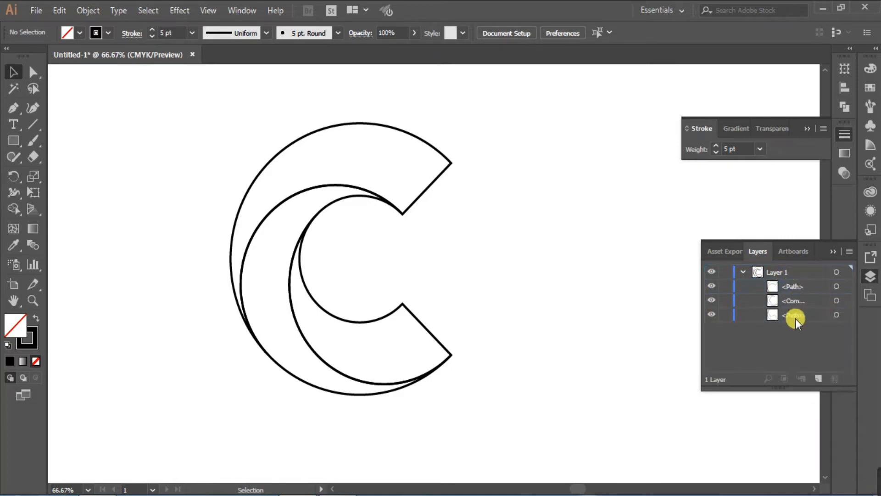
left_click(836, 287)
left_click(837, 300)
left_click(836, 314)
left_click(518, 339)
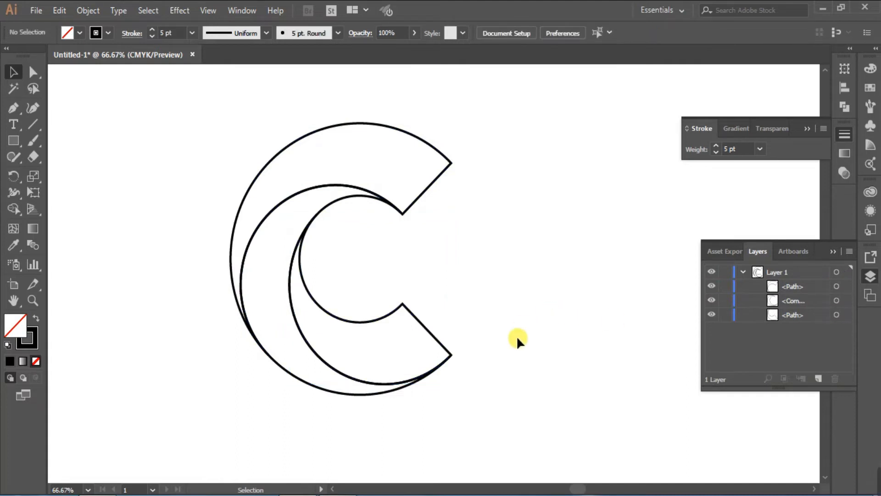
Swap stroke and fill on all three bands so the whole C is solid black without outlines.
left_click(836, 287)
left_click(870, 69)
left_click(871, 69)
left_click(247, 233)
left_click_drag(170, 117, 496, 413)
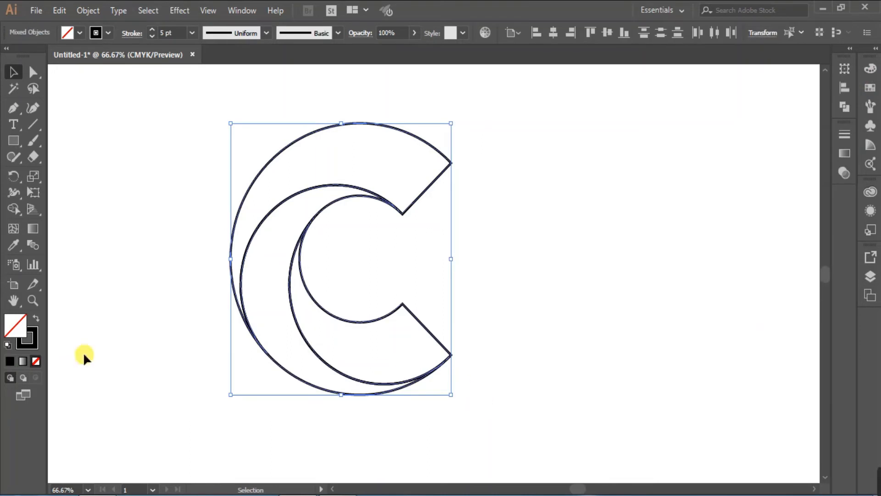
left_click(37, 320)
left_click(525, 231)
Fill the outer upper band with blue at C 100, M 100, Y 0, K 0.
left_click(433, 154)
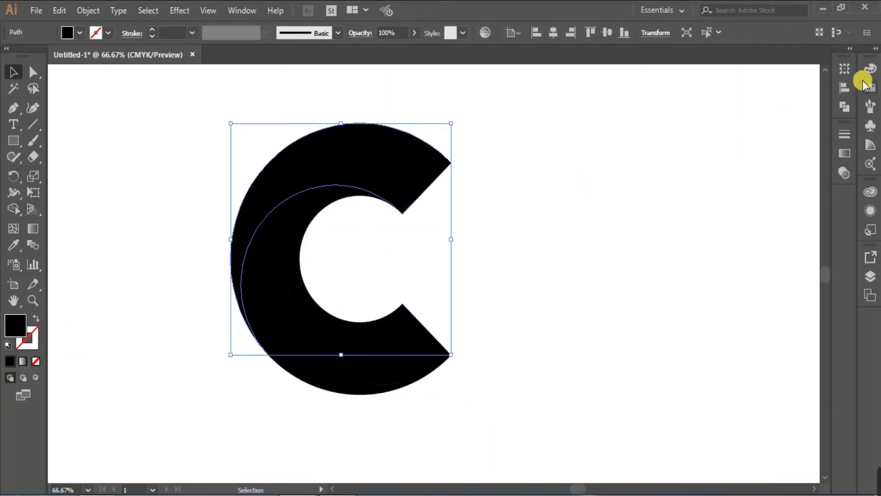
left_click(762, 255)
left_click(870, 276)
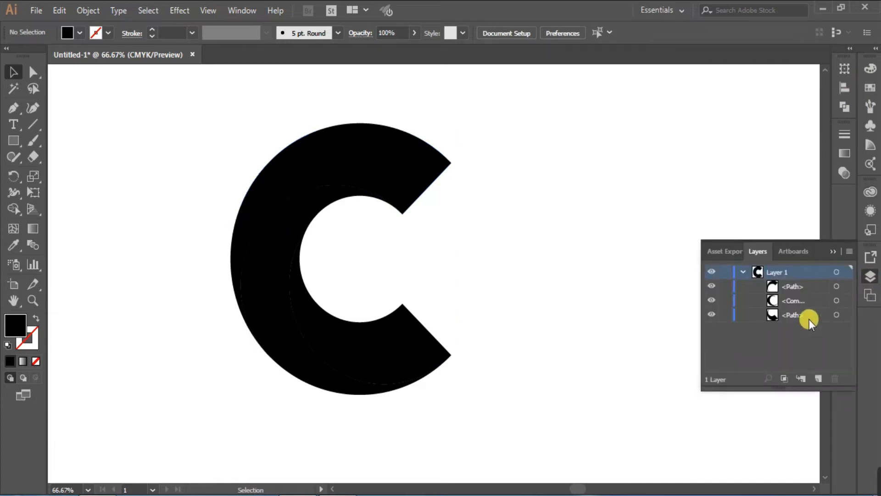
left_click(837, 286)
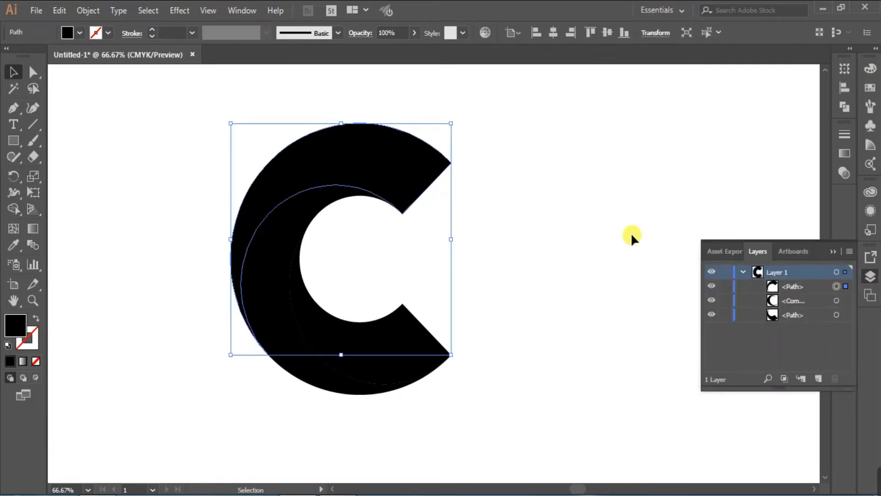
left_click(870, 68)
left_click_drag(750, 89, 818, 92)
left_click_drag(813, 138, 737, 137)
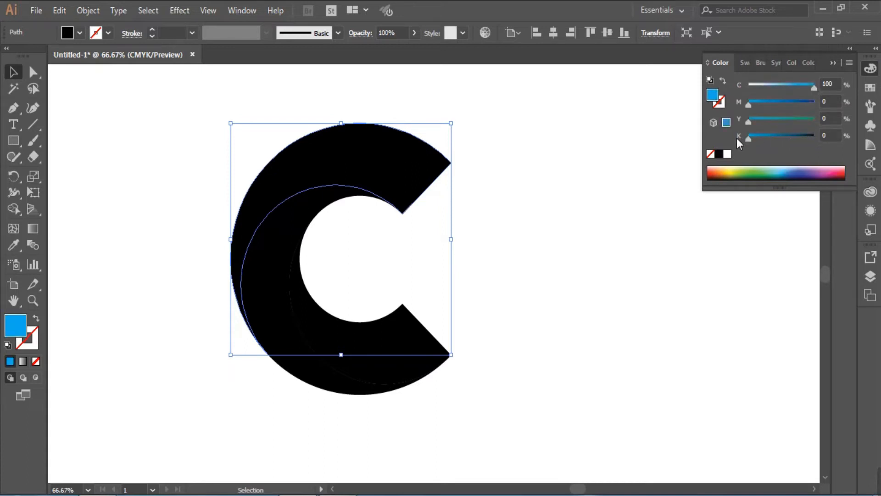
left_click_drag(748, 105, 824, 111)
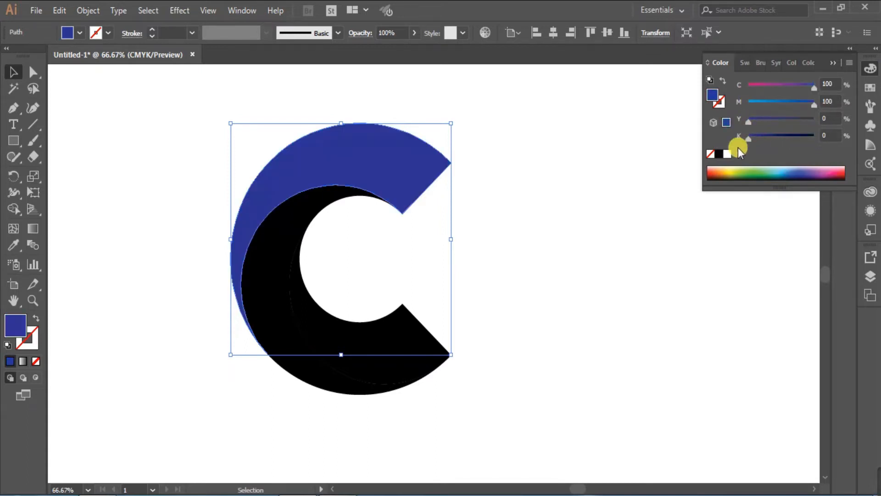
Fill the middle band with purple at C 65, M 100, Y 0, K 0.
left_click(872, 281)
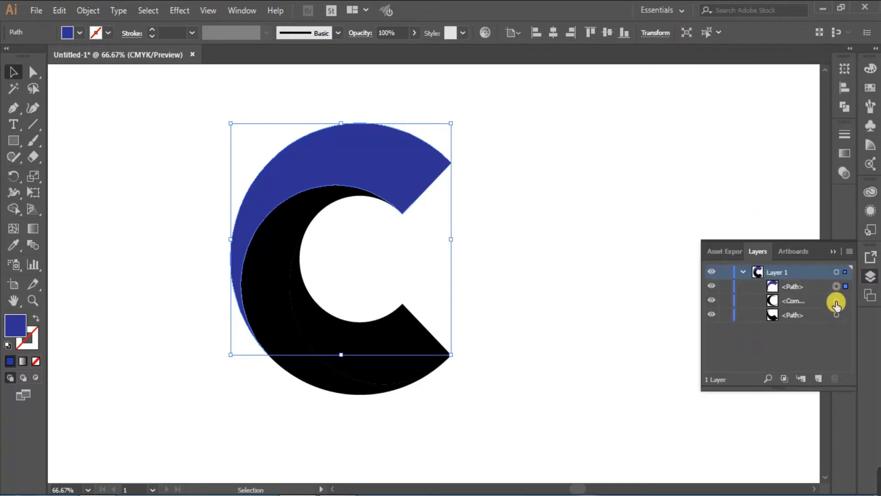
left_click(836, 301)
left_click(871, 69)
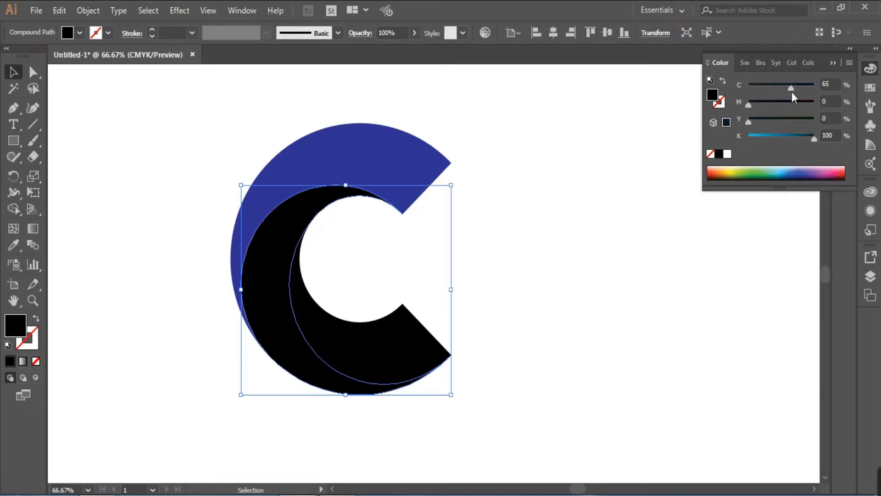
left_click_drag(808, 136, 819, 106)
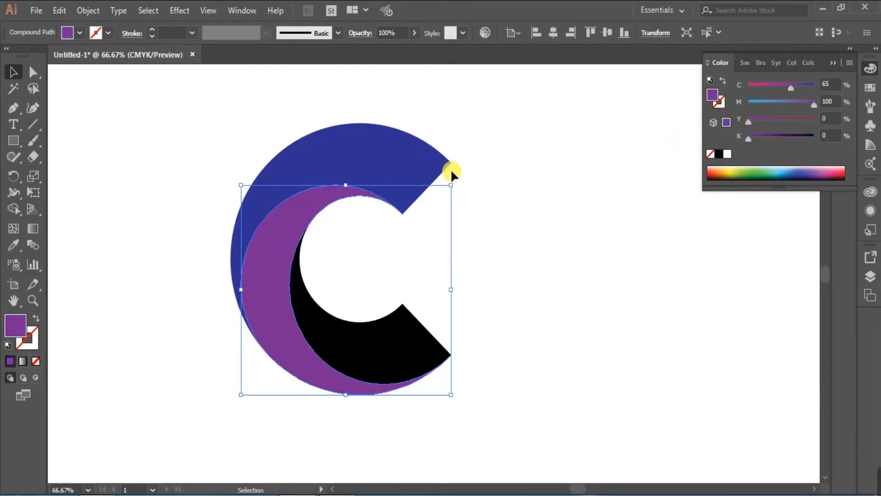
Fill the lower inner band with pink using C 0, M 100, K 0 and a small amount of yellow, and deselect it.
left_click(871, 276)
left_click(837, 315)
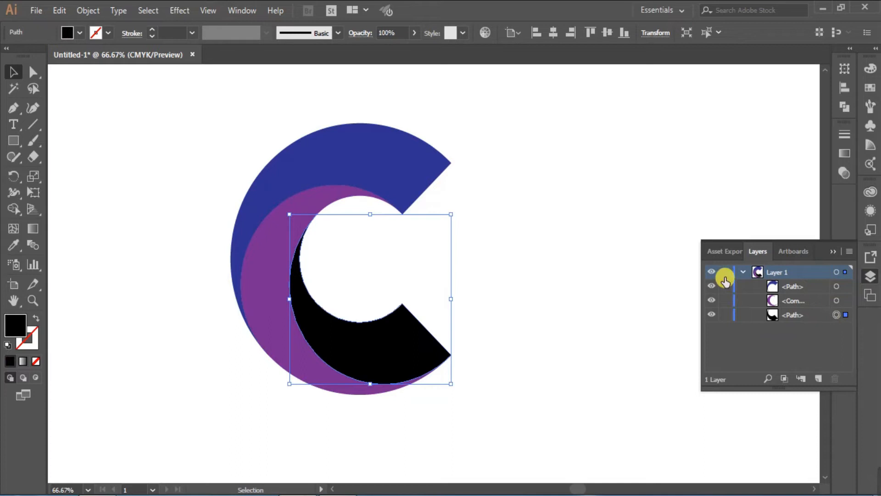
left_click(871, 68)
left_click_drag(815, 138, 718, 141)
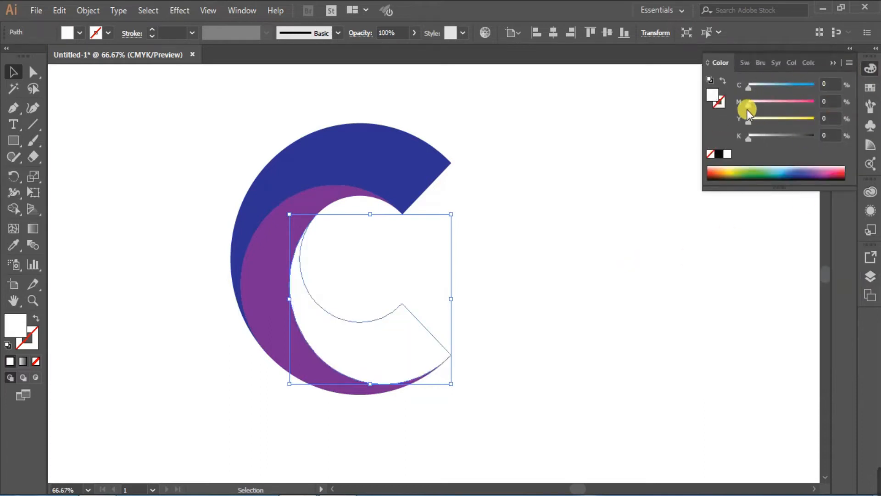
left_click_drag(790, 107, 816, 103)
left_click_drag(752, 122, 754, 123)
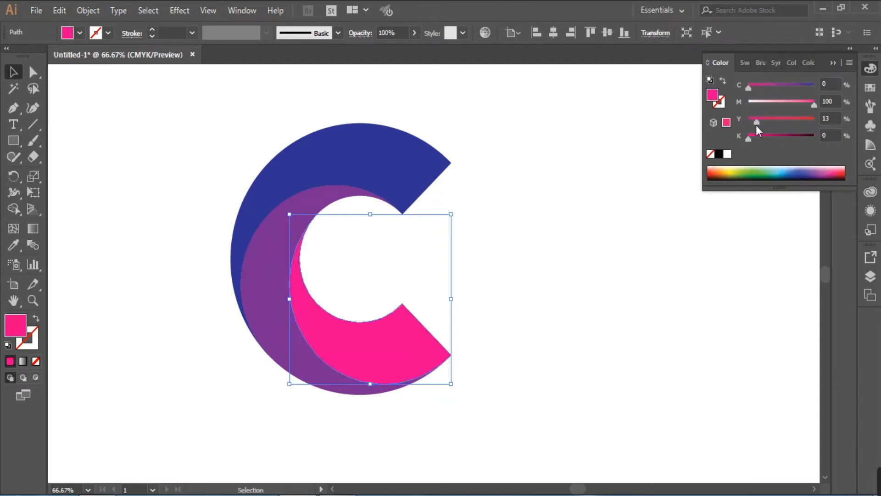
left_click_drag(753, 126, 753, 125)
left_click(579, 246)
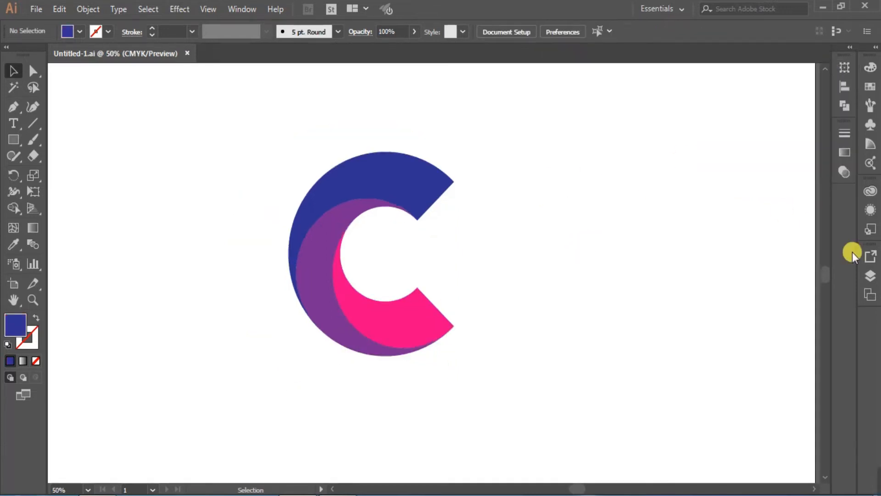
Copy all artwork on Layer 1 and paste the duplicate in place over the original logo.
left_click(870, 275)
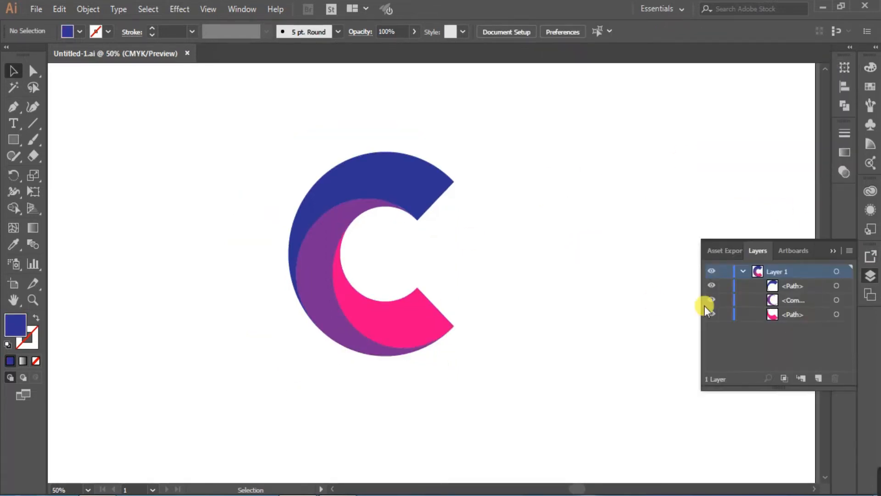
left_click(836, 271)
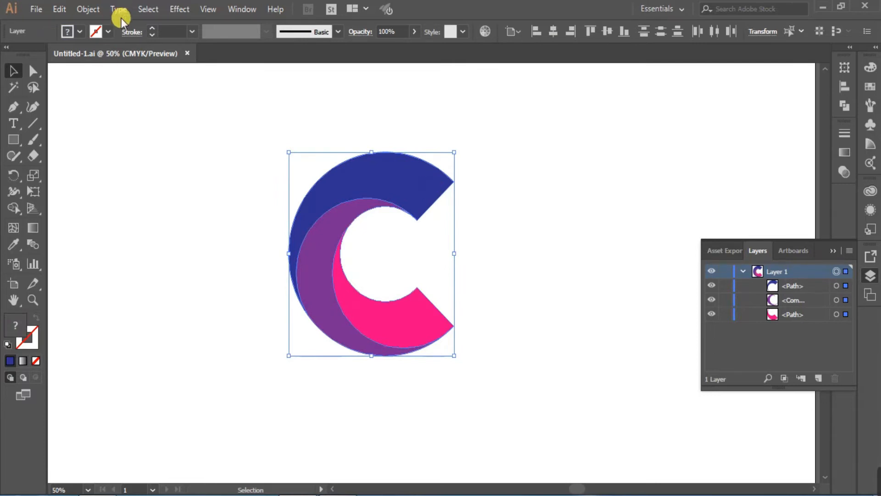
left_click(96, 11)
mouse_move(61, 11)
left_click(89, 76)
left_click(61, 11)
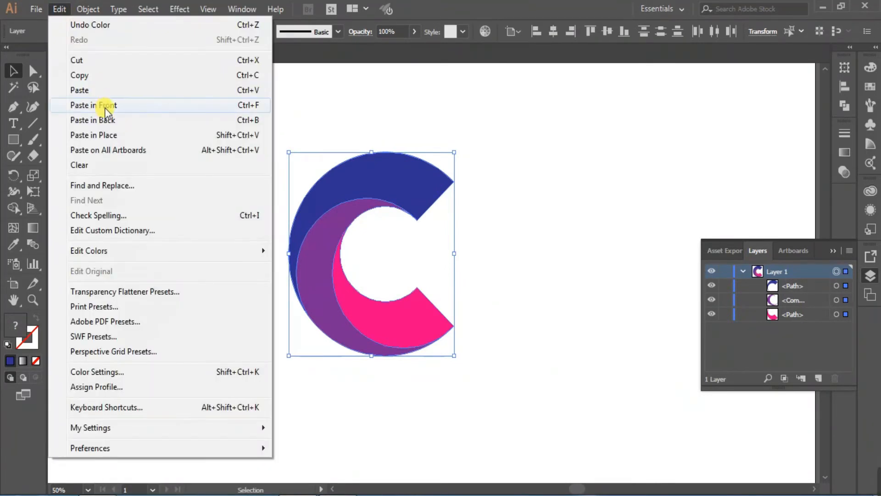
left_click(110, 135)
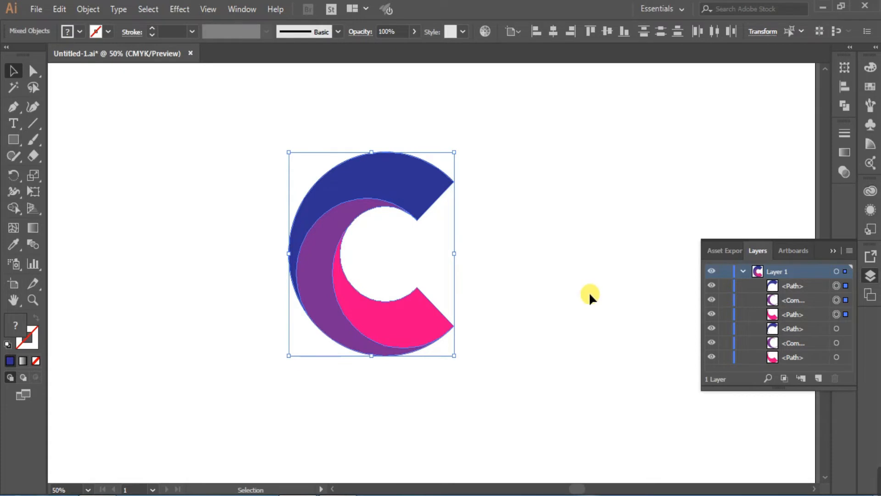
Apply a linear gradient to the duplicate artwork and set its end colour stop to C 100, M 100, K 100.
left_click(845, 153)
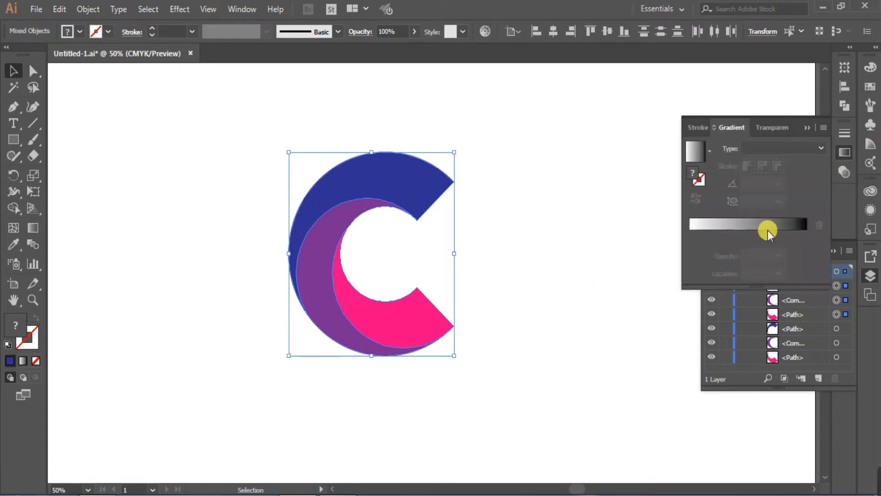
left_click(756, 224)
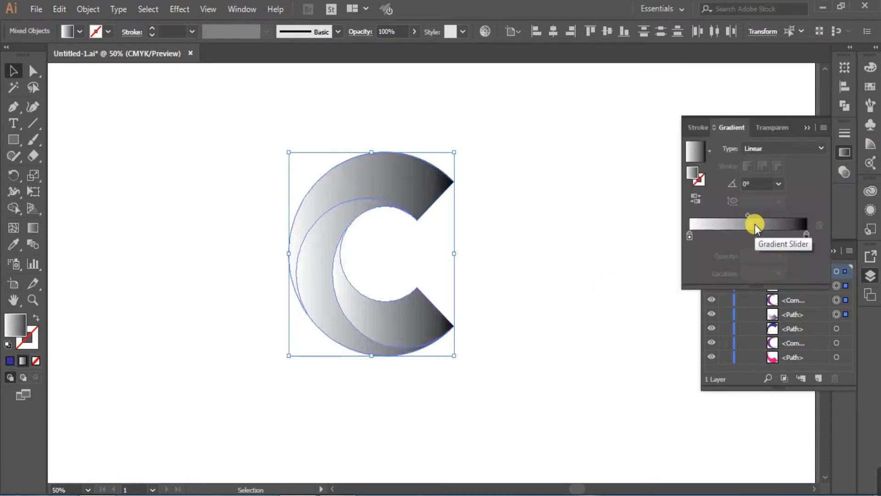
double_click(808, 237)
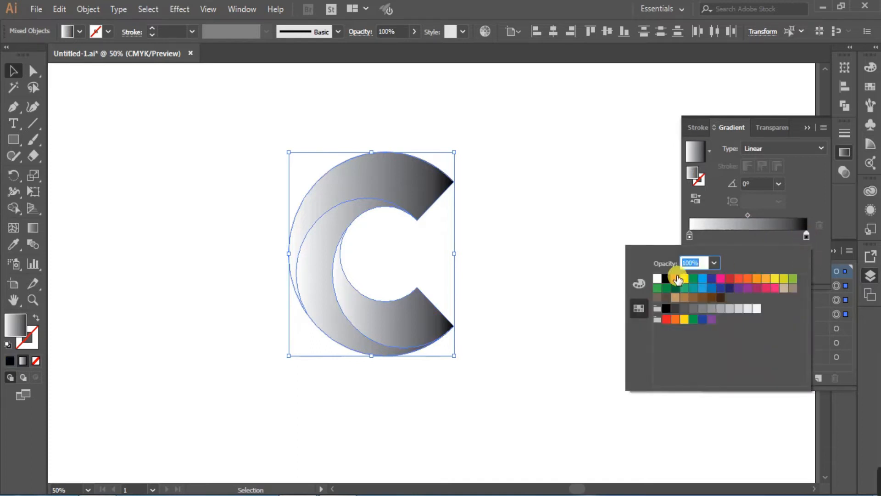
left_click(640, 283)
left_click(804, 251)
left_click(733, 304)
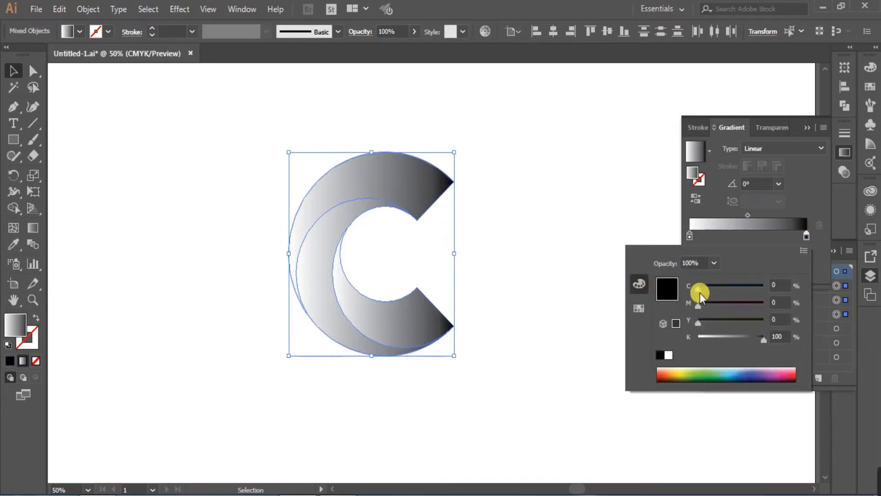
left_click_drag(699, 289, 756, 288)
left_click_drag(700, 305, 783, 306)
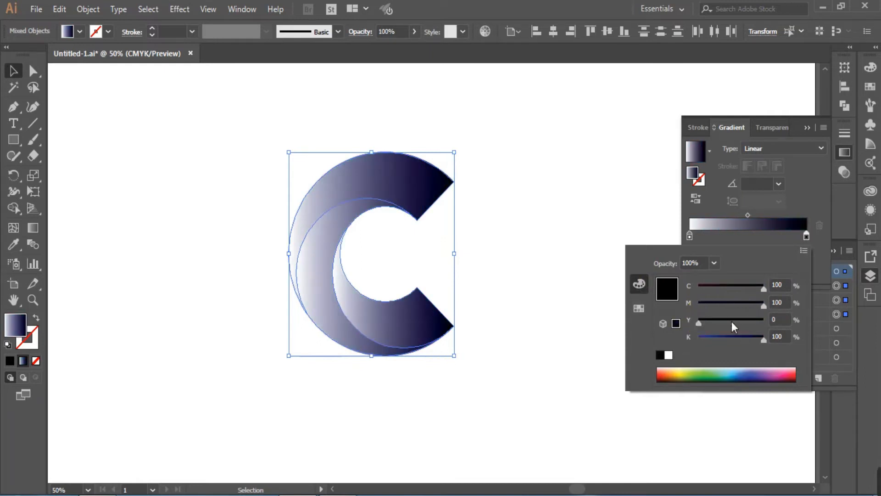
Set the gradient's starting colour stop to C 100, M 100, Y 100, K 100.
left_click(691, 238)
double_click(691, 239)
left_click(804, 251)
left_click(737, 303)
left_click_drag(698, 338, 775, 335)
left_click_drag(699, 321, 777, 319)
left_click_drag(698, 305, 781, 305)
left_click_drag(698, 288, 786, 288)
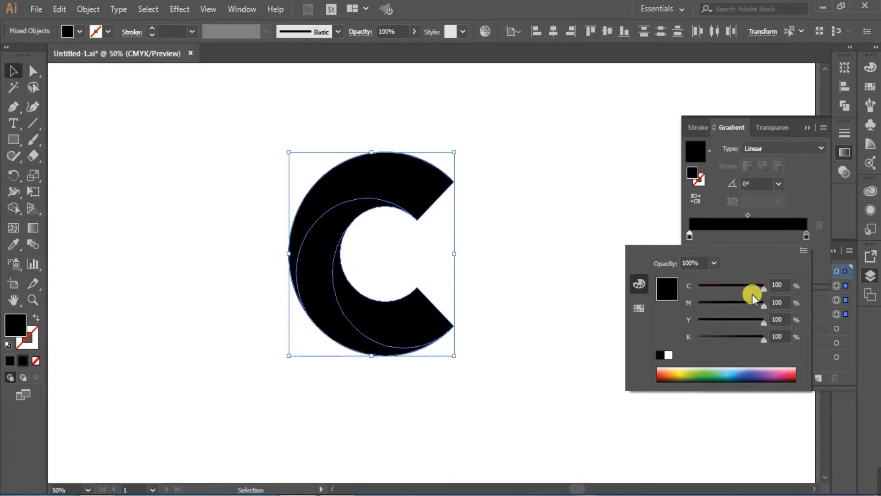
Set the opacity of the gradient's end stop to 0% so the overlay fades out to transparent.
left_click(813, 189)
left_click(779, 255)
left_click(792, 269)
left_click_drag(798, 126, 799, 66)
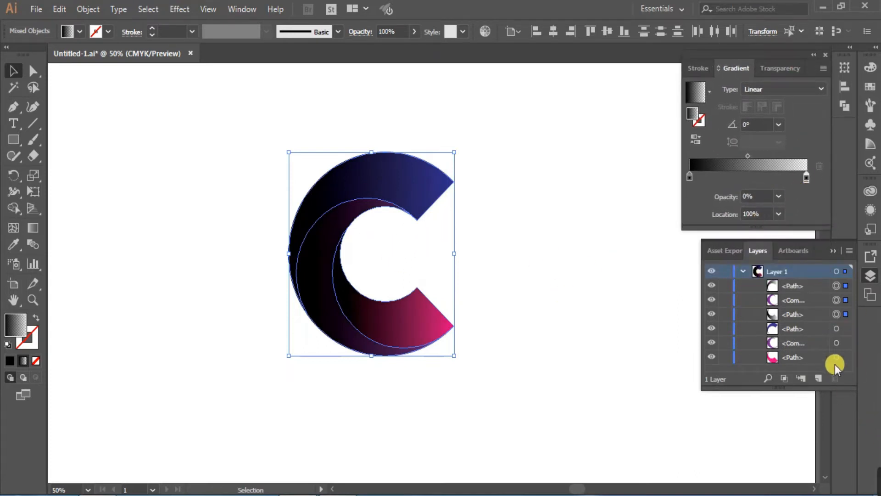
Shift the gradient on the blue band's overlay horizontally towards the outer curve, keeping its angle at 0°.
left_click(837, 286)
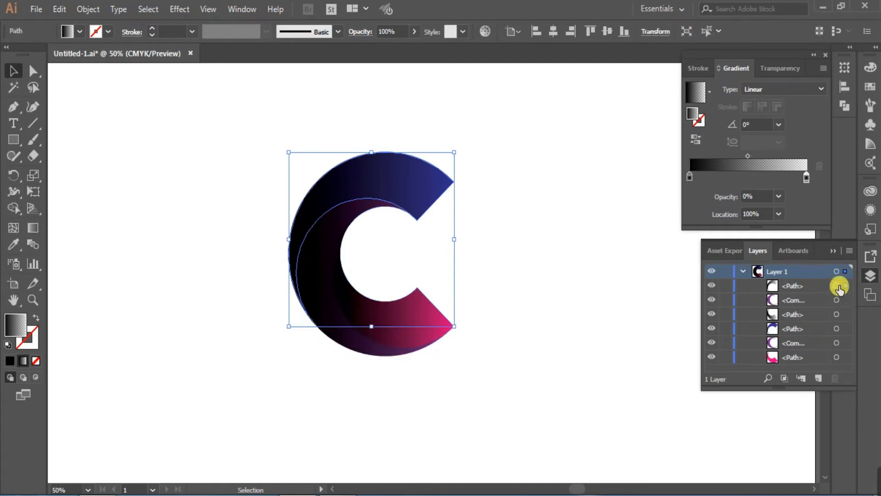
left_click(33, 227)
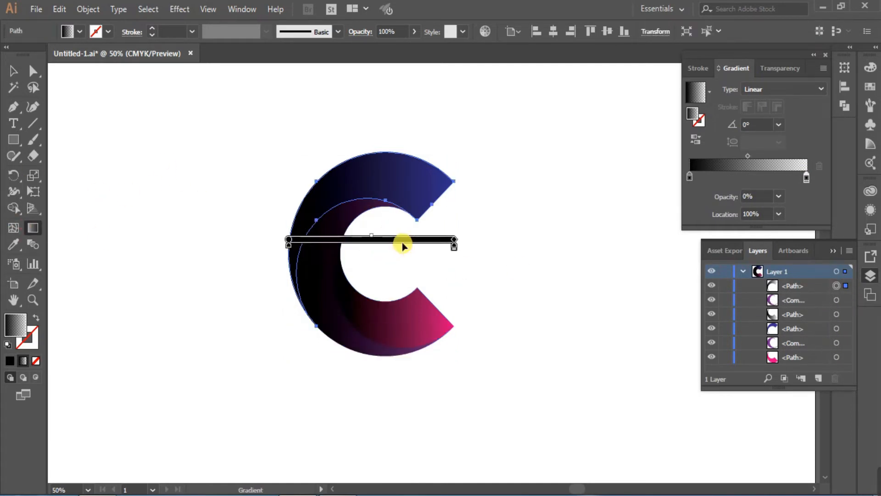
mouse_move(390, 246)
left_mouse_down()
mouse_move(364, 244)
mouse_move(431, 241)
mouse_move(392, 239)
left_mouse_up()
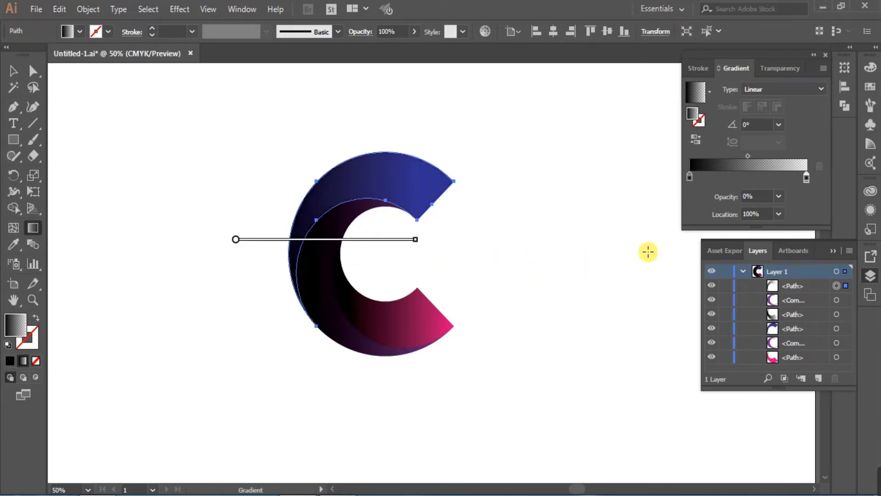
Set the blue band overlay's opacity to 50%.
left_click(789, 69)
left_click(814, 89)
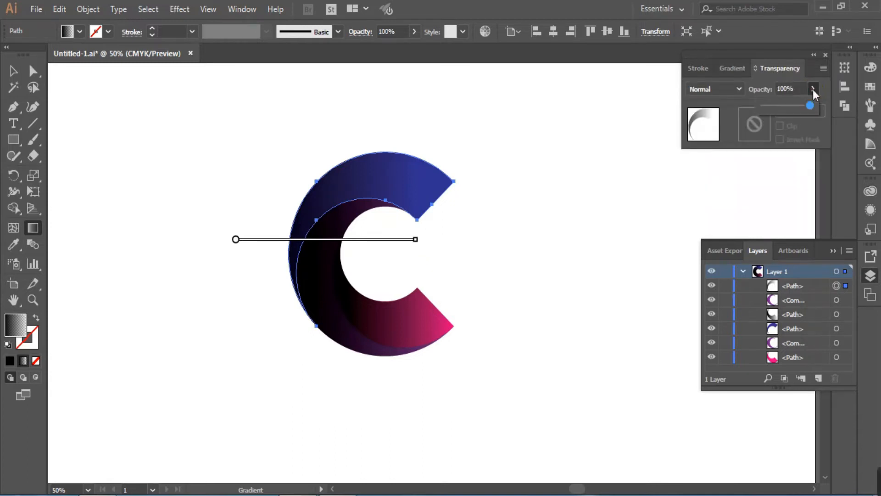
left_click(787, 106)
mouse_move(372, 245)
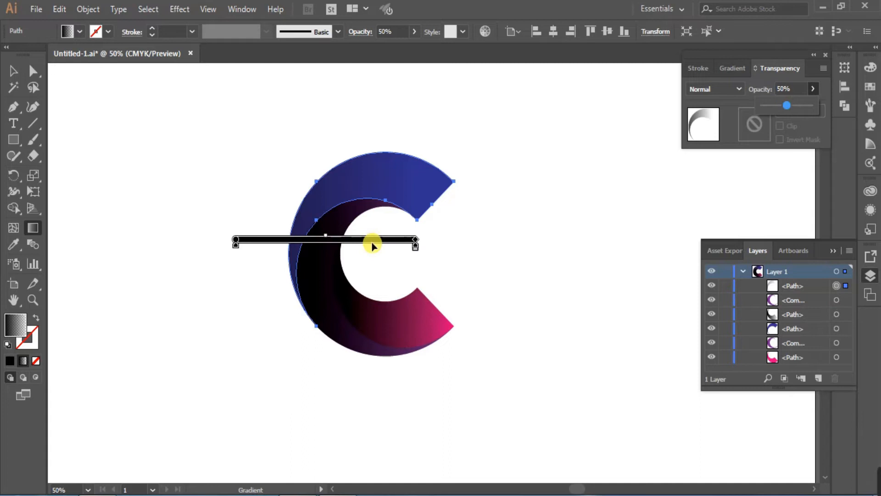
Re-angle the purple band overlay's gradient to about -107°, running dark from the upper end to transparent at the band's lower edge.
left_click(732, 68)
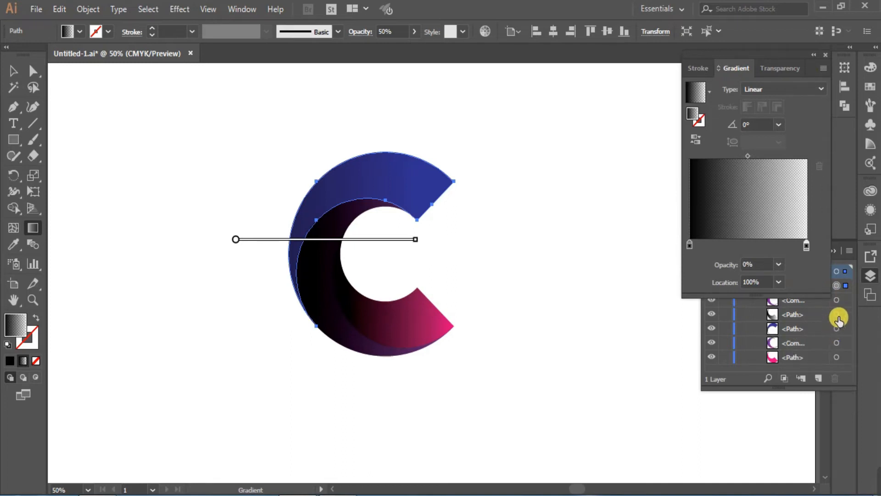
left_click_drag(756, 294, 761, 214)
left_click(837, 301)
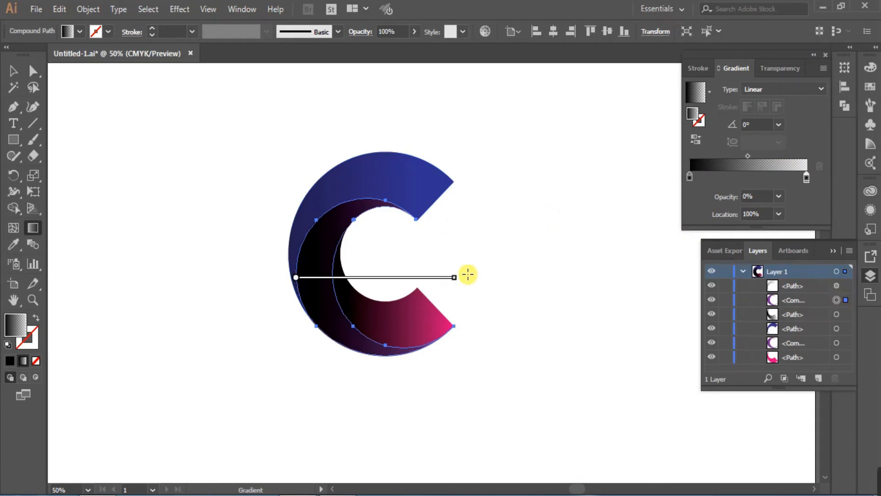
left_click(746, 124)
left_click_drag(460, 277, 380, 380)
left_click_drag(447, 370, 320, 379)
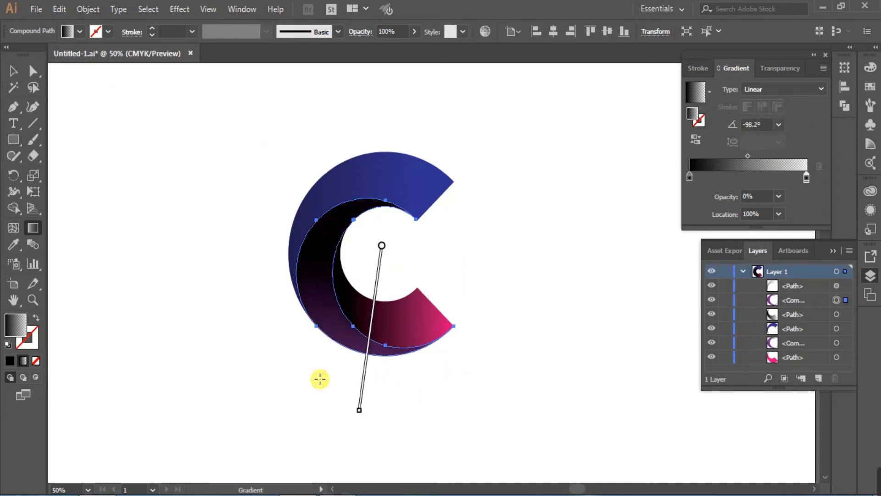
mouse_move(365, 411)
left_mouse_down()
mouse_move(321, 393)
mouse_move(342, 417)
left_mouse_up()
mouse_move(358, 360)
left_mouse_down()
mouse_move(363, 281)
mouse_move(346, 265)
mouse_move(344, 274)
left_mouse_up()
left_click_drag(360, 336, 351, 363)
left_click_drag(387, 257, 390, 249)
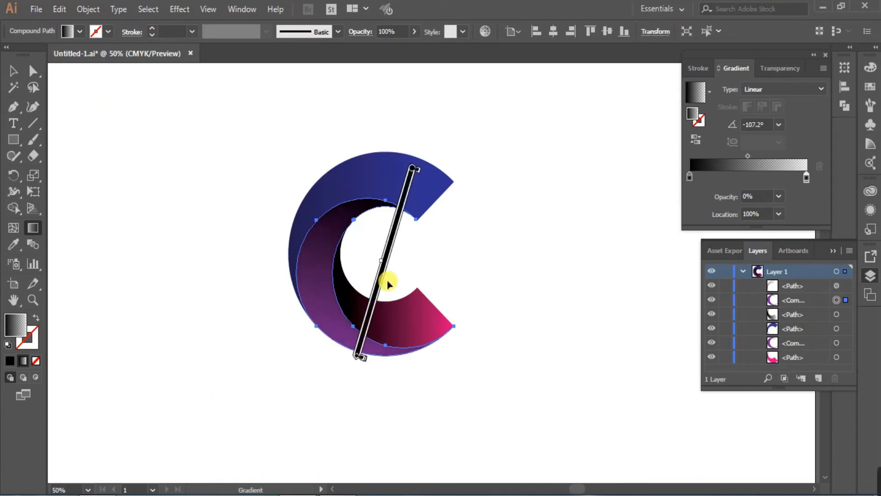
Set the purple band overlay's opacity to 70%.
left_click(790, 68)
left_click(814, 89)
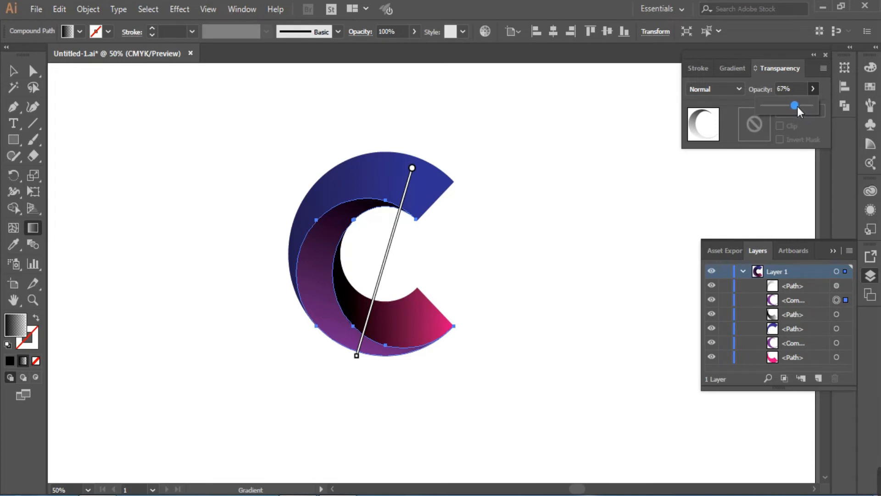
left_click_drag(800, 106, 802, 105)
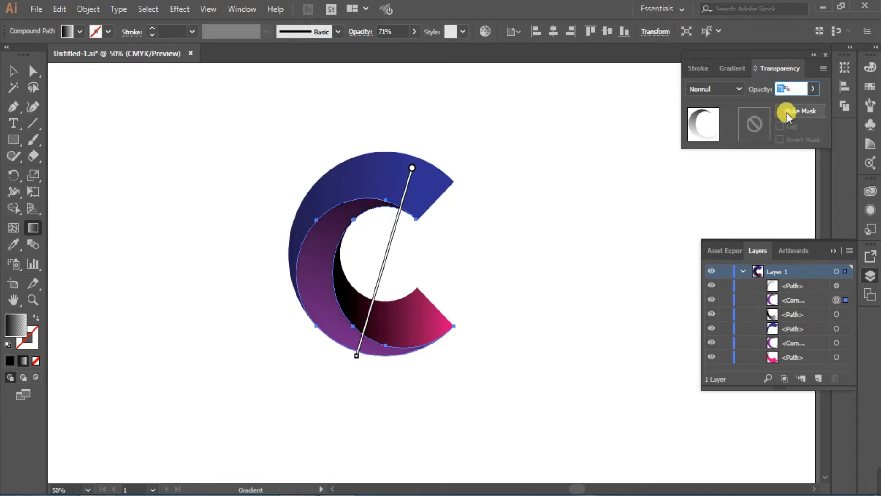
key("Return")
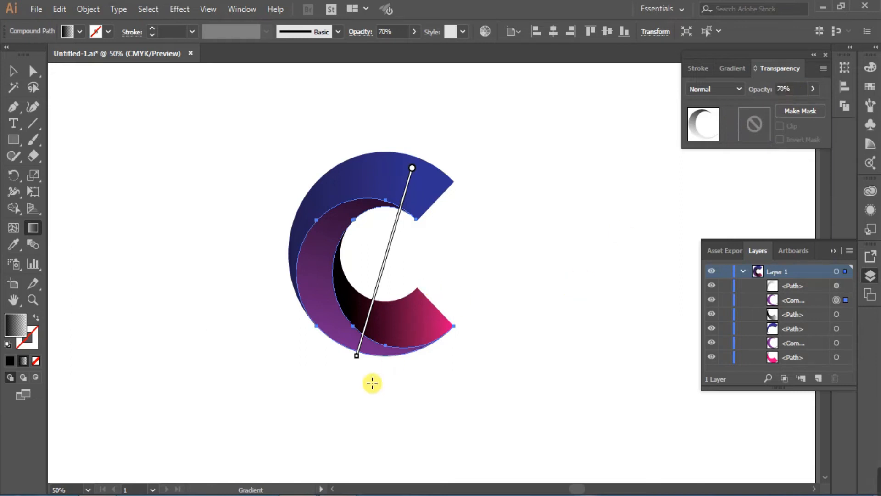
Angle the pink band overlay's gradient to about -14° and shift it so the dark end starts outside the C.
left_click(837, 315)
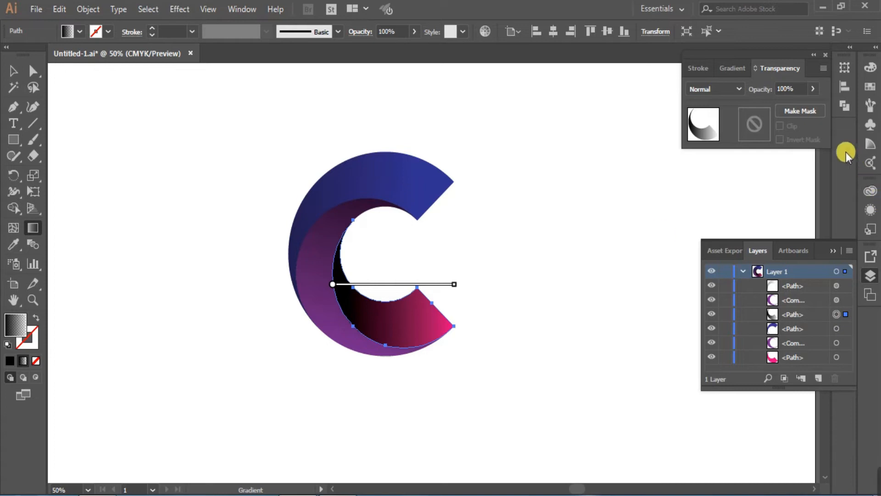
left_click(732, 67)
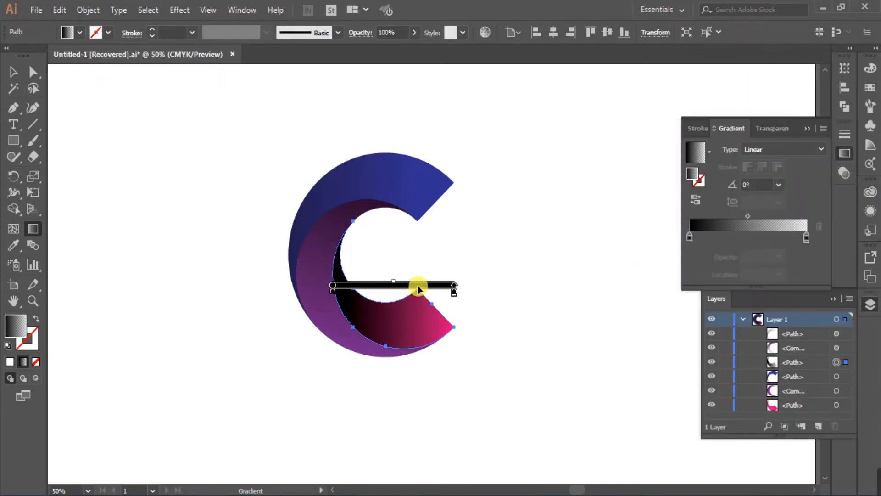
mouse_move(474, 286)
left_mouse_down()
mouse_move(477, 336)
mouse_move(487, 333)
mouse_move(481, 314)
left_mouse_up()
left_click_drag(417, 298, 367, 285)
left_click_drag(424, 299, 440, 304)
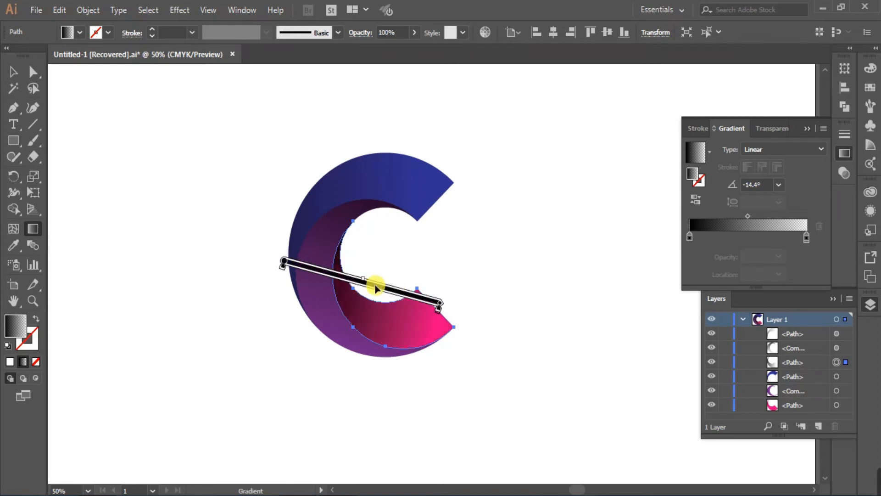
left_click_drag(375, 285, 357, 280)
left_click_drag(422, 298, 440, 304)
left_click(440, 303)
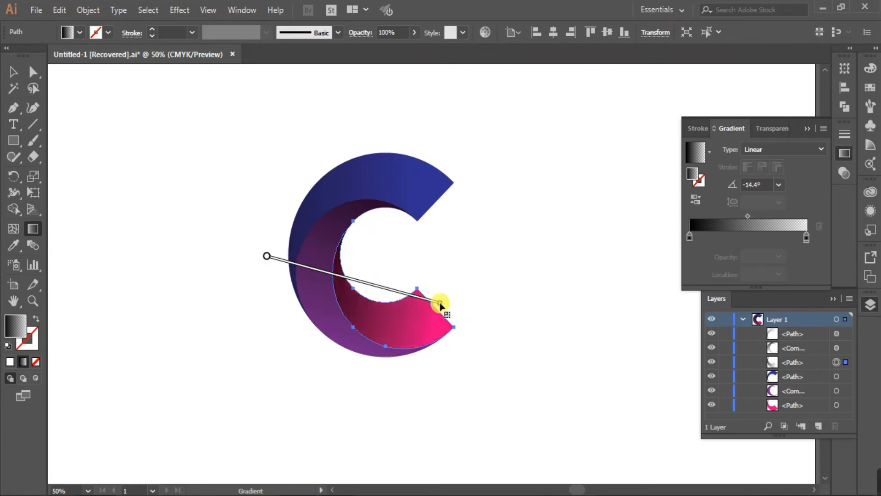
Set the pink band overlay's opacity to 65% and deselect it.
left_click(776, 130)
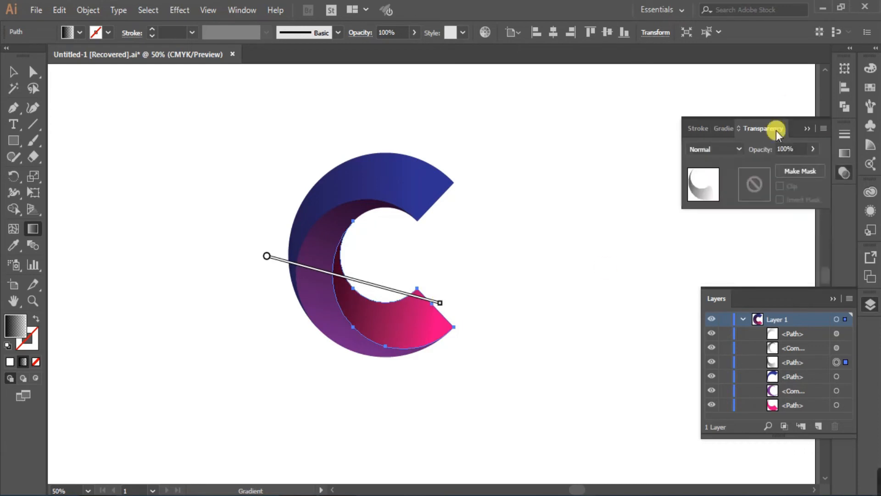
left_click(812, 149)
left_click_drag(811, 167, 800, 168)
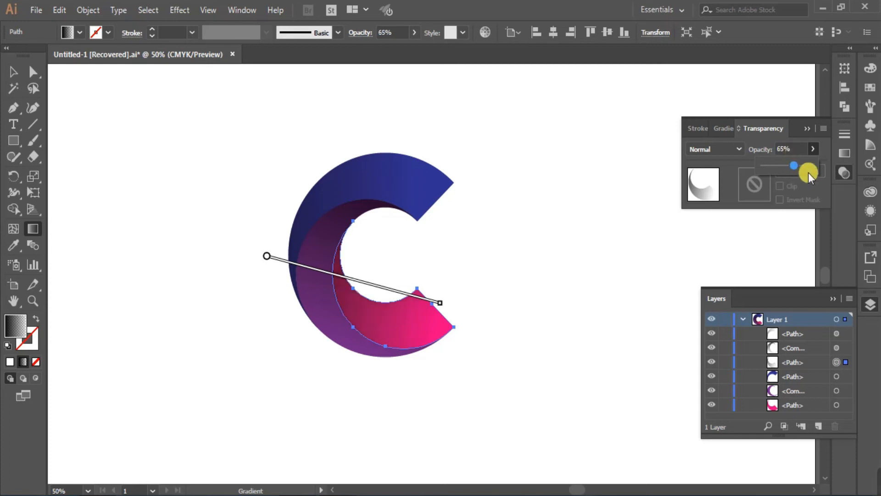
left_click(724, 129)
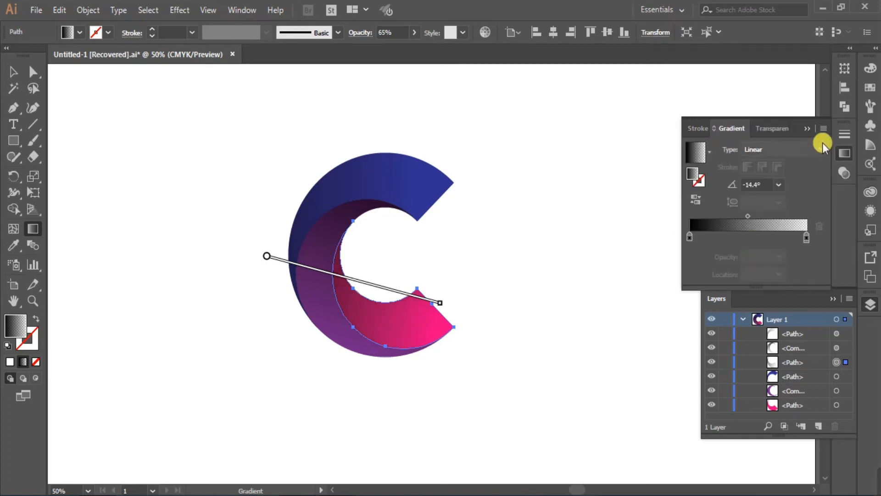
left_click(807, 129)
left_click(13, 71)
left_click(491, 219)
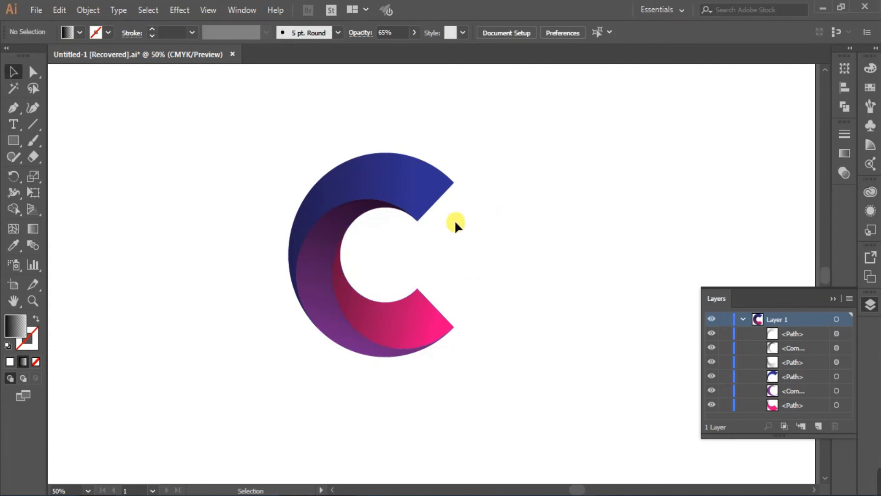
Copy the original purple band, paste the copy in front, and bring it to the front of all artwork.
left_click(837, 391)
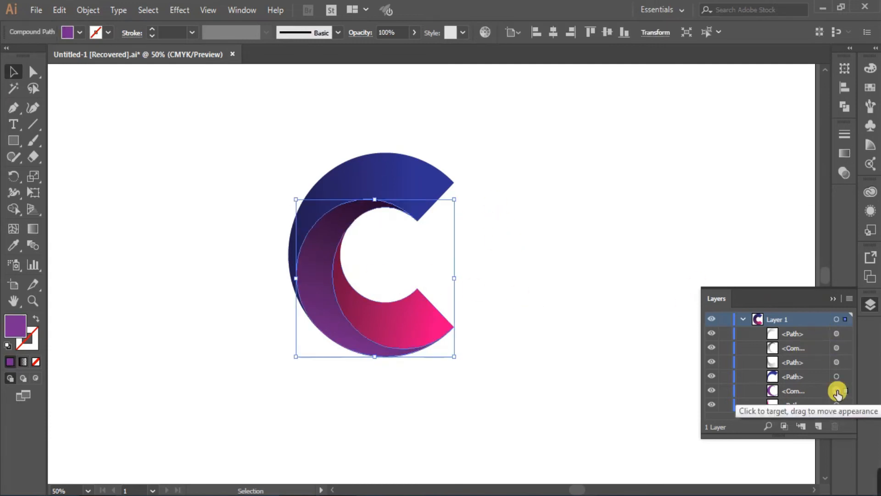
left_click(59, 10)
left_click(87, 76)
left_click(60, 10)
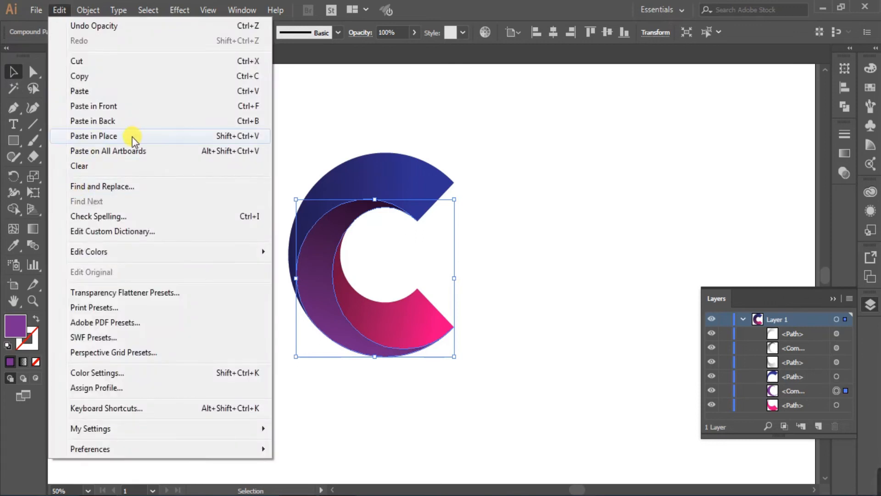
left_click(94, 106)
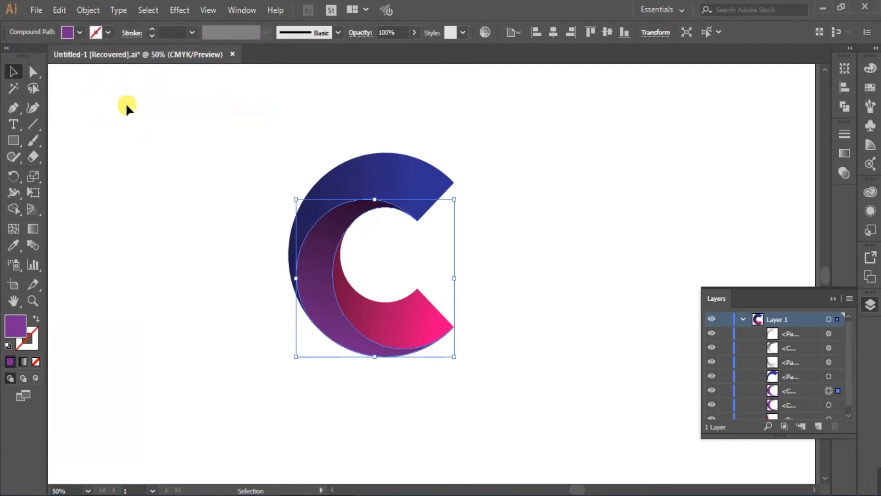
left_click(90, 12)
mouse_move(257, 29)
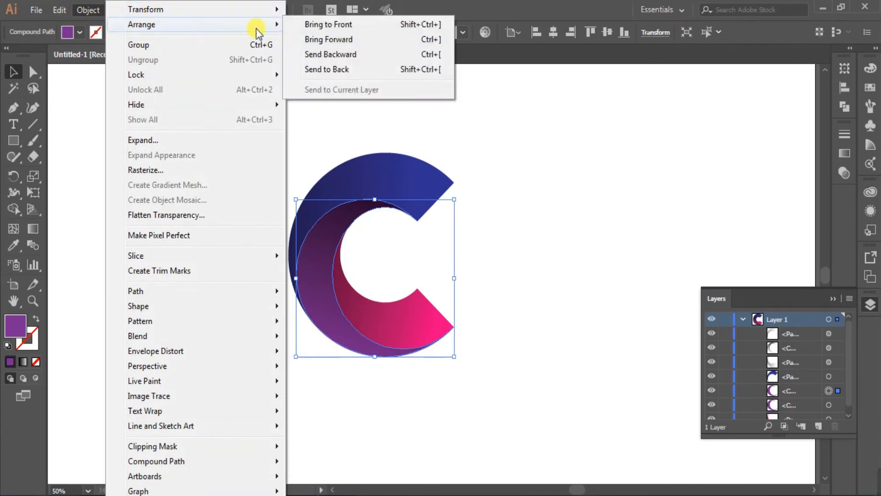
left_click(329, 24)
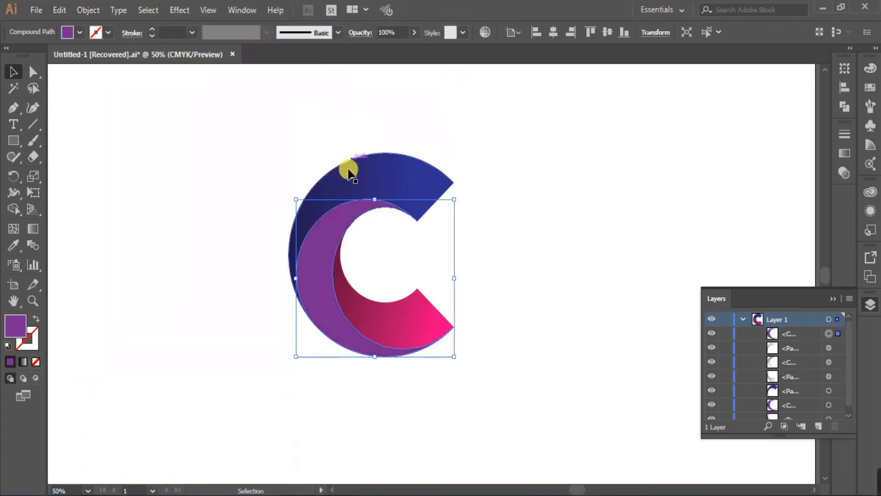
Fill the frontmost copy of the middle band with white.
left_click(871, 68)
left_click(728, 154)
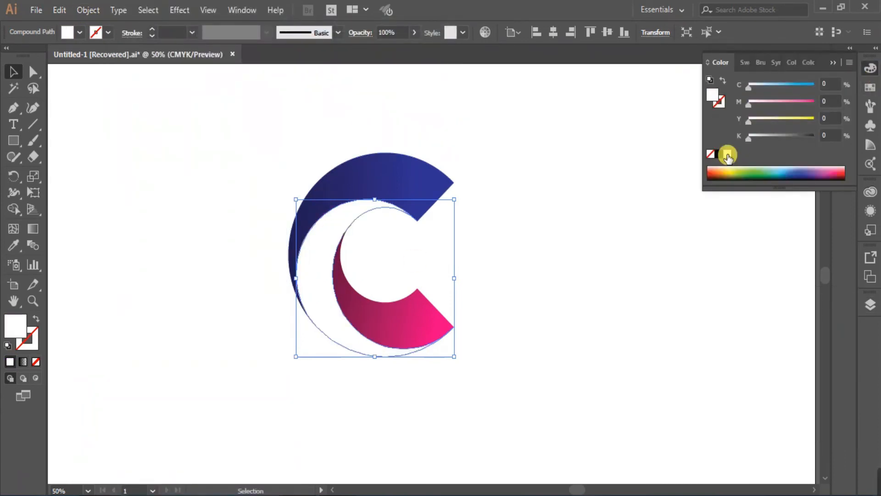
left_click(833, 63)
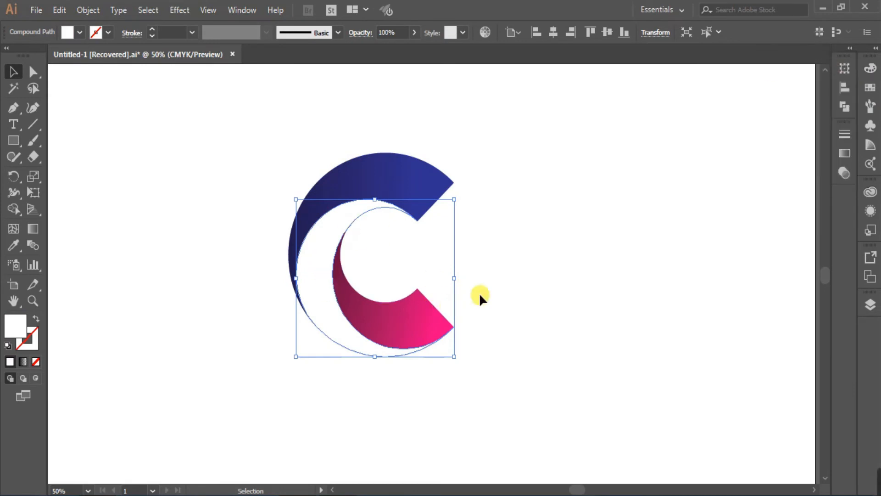
left_click(120, 11)
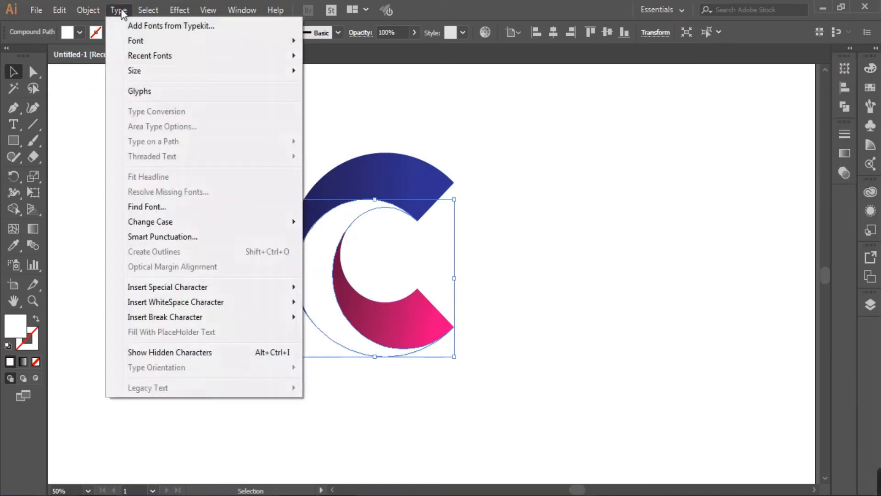
Start an Offset Path of the white middle-band copy with a 10 px offset, mitered joins and the preview on.
left_click(100, 11)
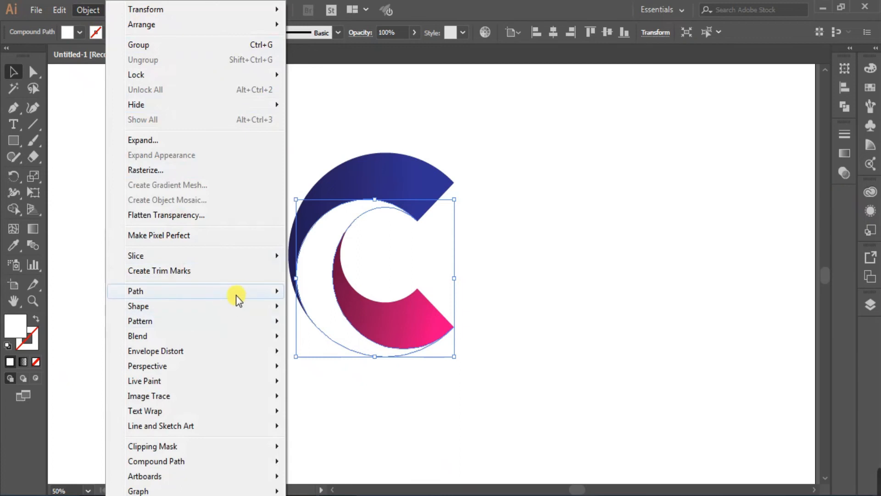
mouse_move(236, 295)
left_click(338, 342)
left_click_drag(274, 147, 655, 92)
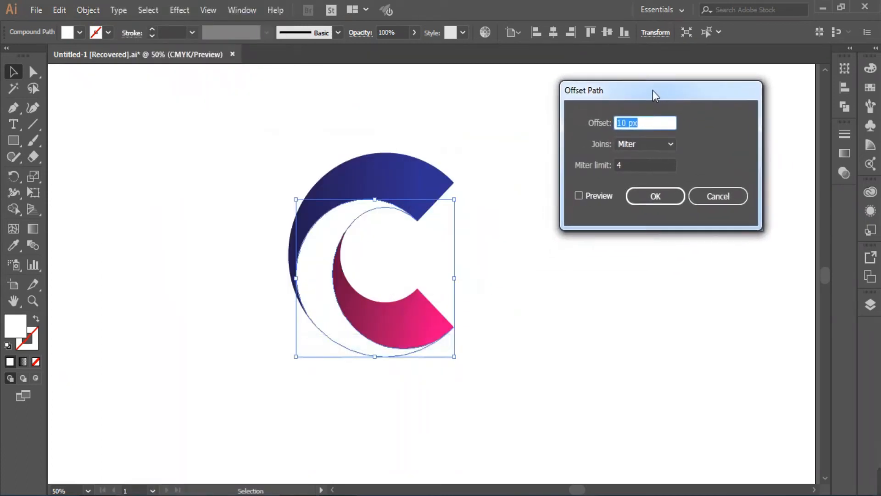
left_click(581, 195)
left_click_drag(633, 162, 618, 165)
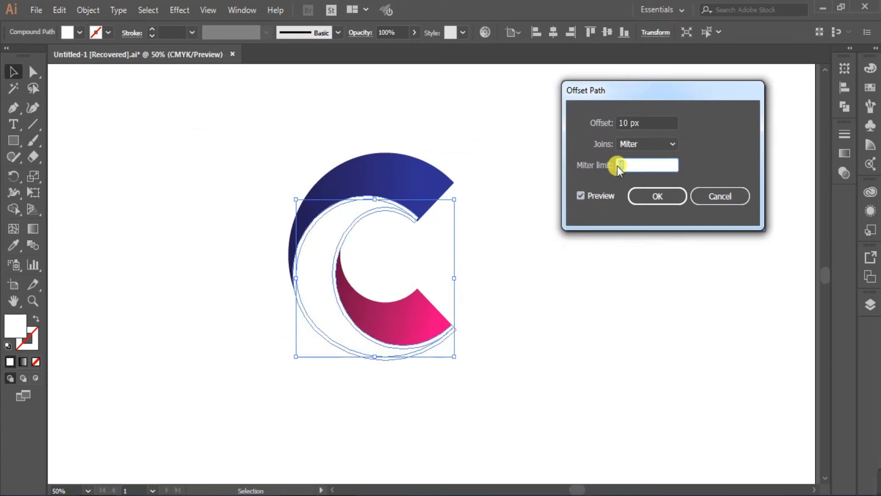
Try several miter limits for the offset, settle on 183, and apply it to the white band copy.
type("200")
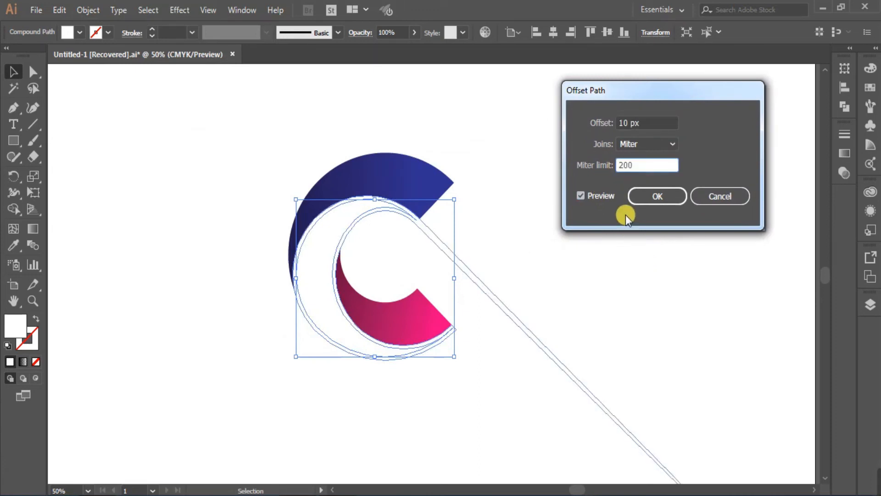
key("BackSpace")
key("BackSpace")
key("BackSpace")
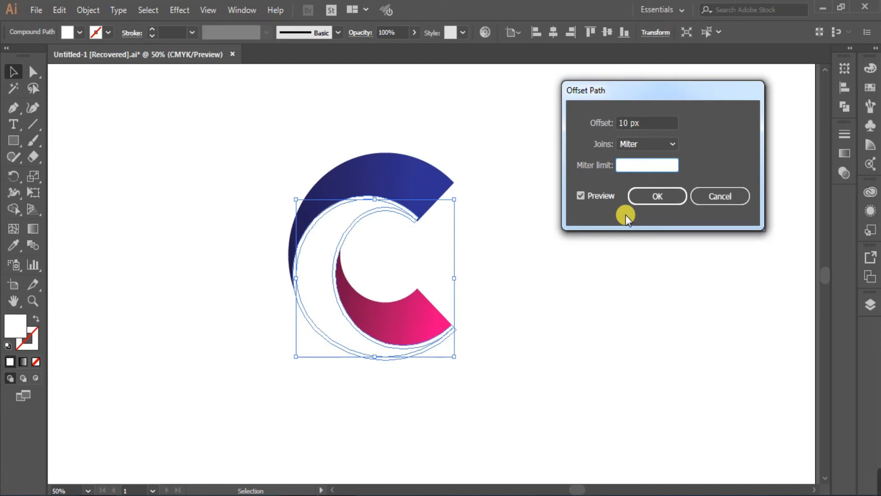
type("150")
left_click(645, 197)
type("8090")
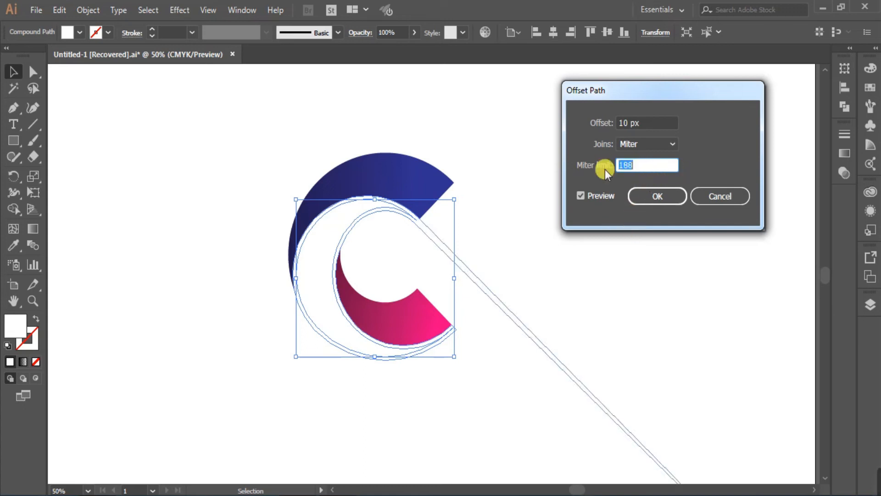
type("183")
left_click(658, 196)
scroll(633, 249, "down", 2)
scroll(599, 218, "up", 1)
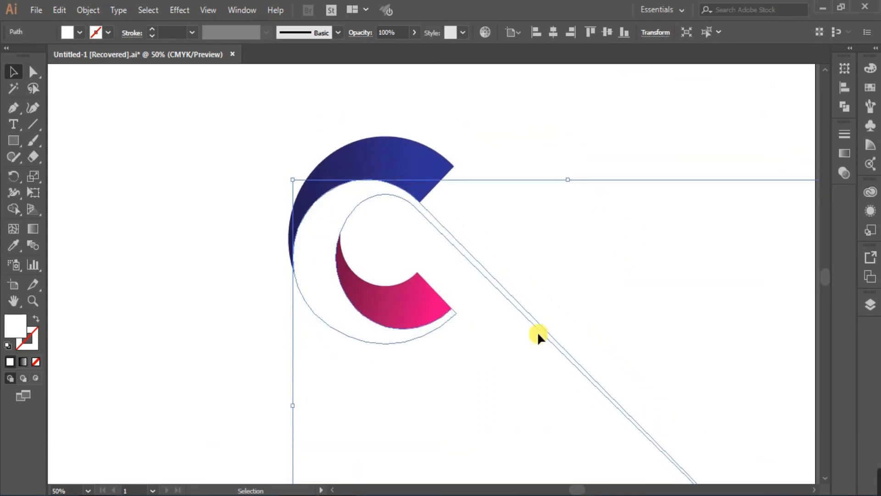
Target the un-offset white band copy just beneath the offset path and delete it.
left_click(871, 305)
left_click(829, 333)
left_click(829, 348)
left_click(407, 316)
key("ctrl+minus")
key("ctrl+plus")
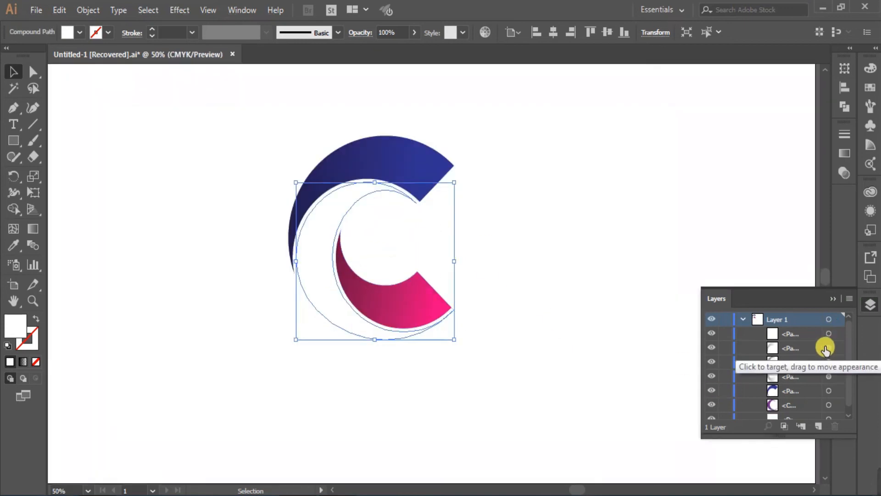
key("Delete")
Rename the white offset path as Stroke in the layer list.
left_click(812, 334)
left_click(829, 333)
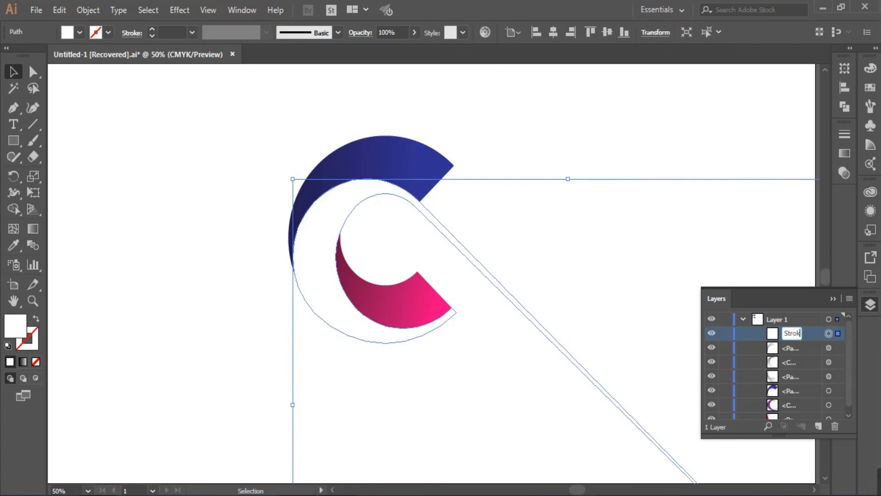
left_click(795, 336)
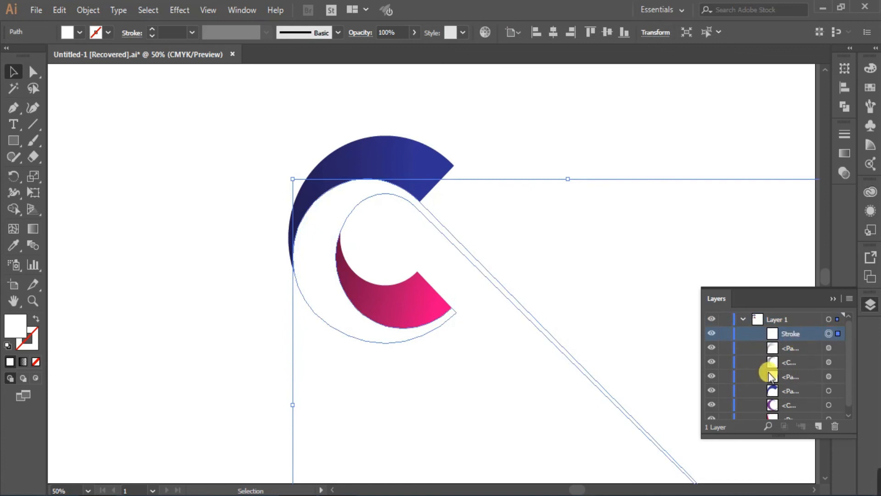
Select the original pink and blue bands together, excluding the purple one, and copy them.
scroll(837, 359, "down", 1)
key("ctrl+minus")
left_click(829, 412)
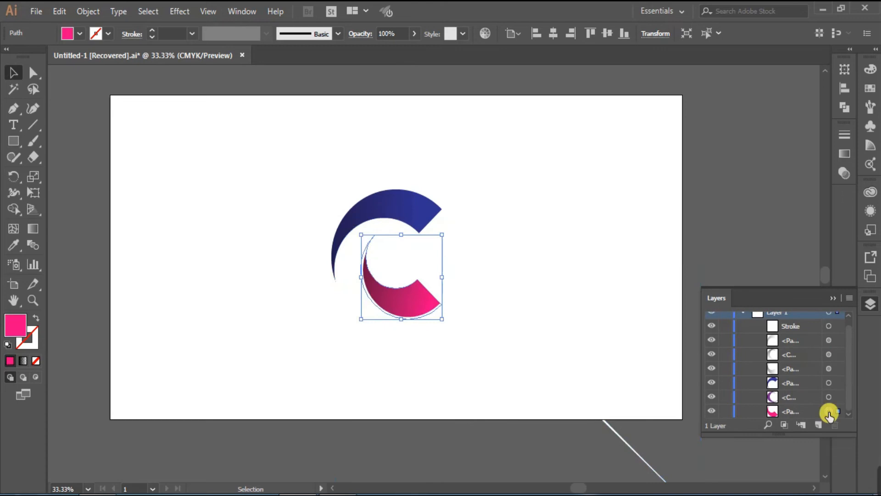
left_click(829, 397, "shift")
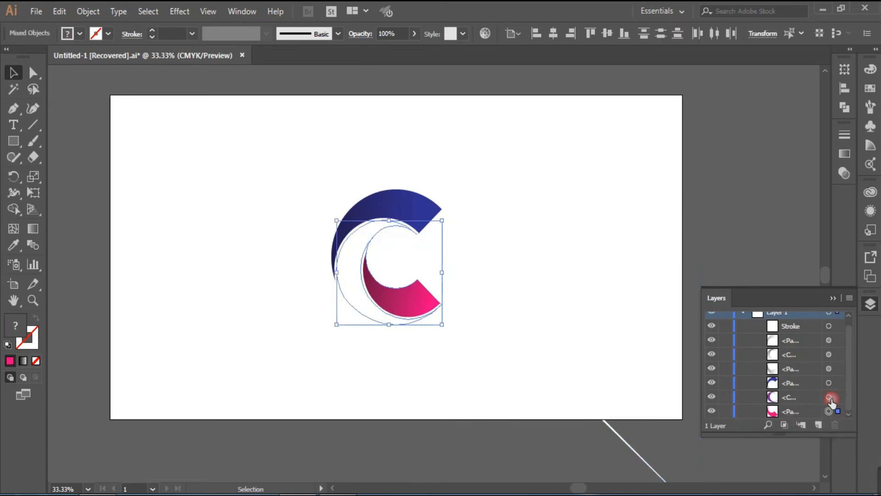
left_click(829, 397, "shift")
left_click(829, 383, "shift")
left_click(60, 11)
left_click(86, 75)
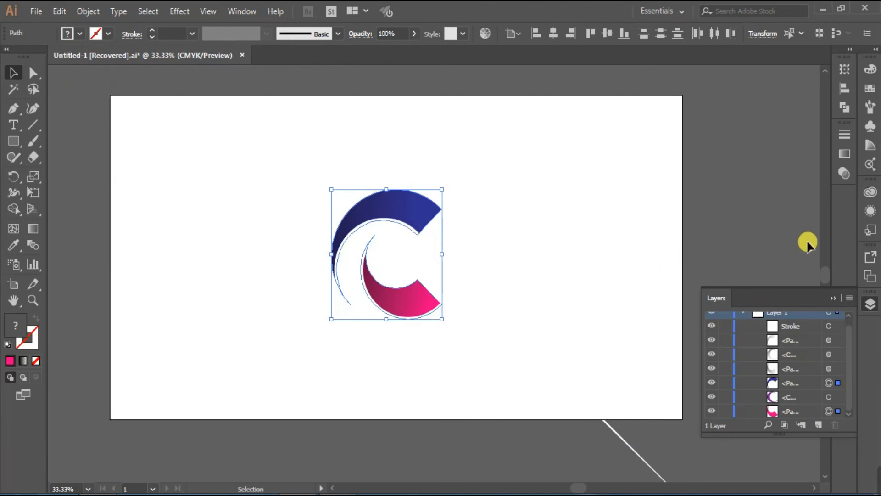
Create an opacity mask on the Stroke path and paste the copied blue and pink bands into it in place.
left_click(846, 155)
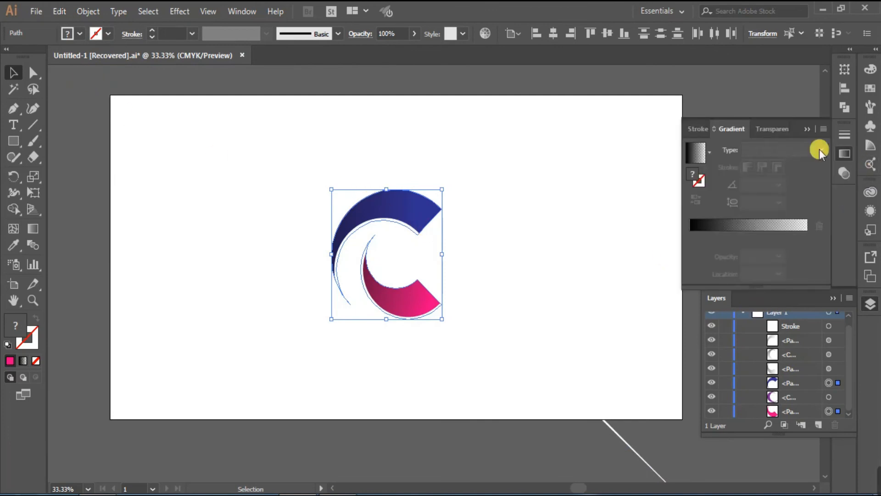
left_click(775, 131)
scroll(850, 338, "up", 1)
left_click(829, 332)
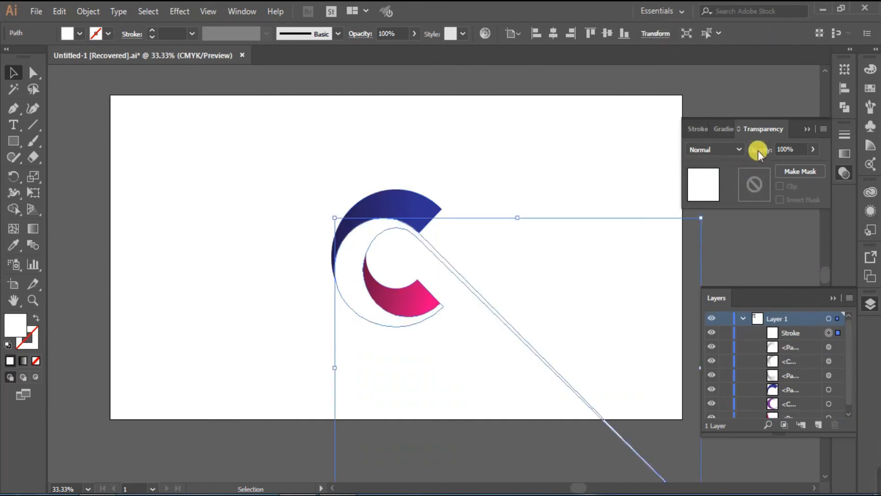
double_click(757, 193)
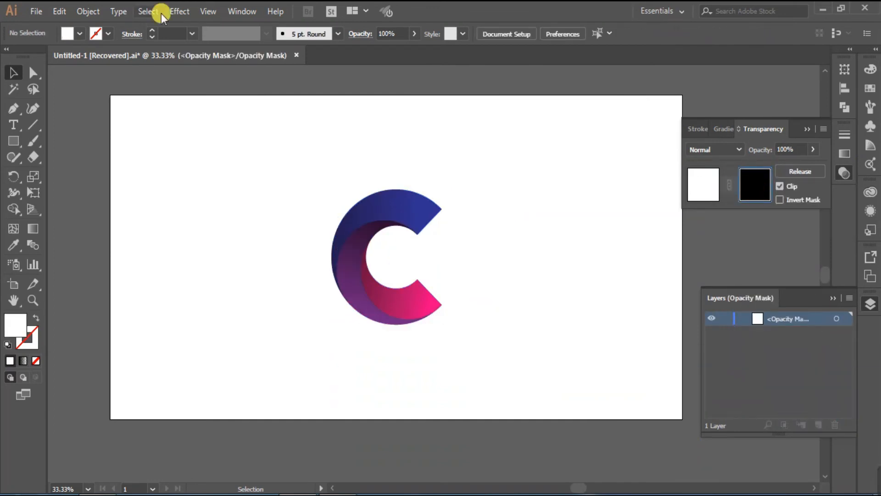
left_click(59, 11)
left_click(94, 136)
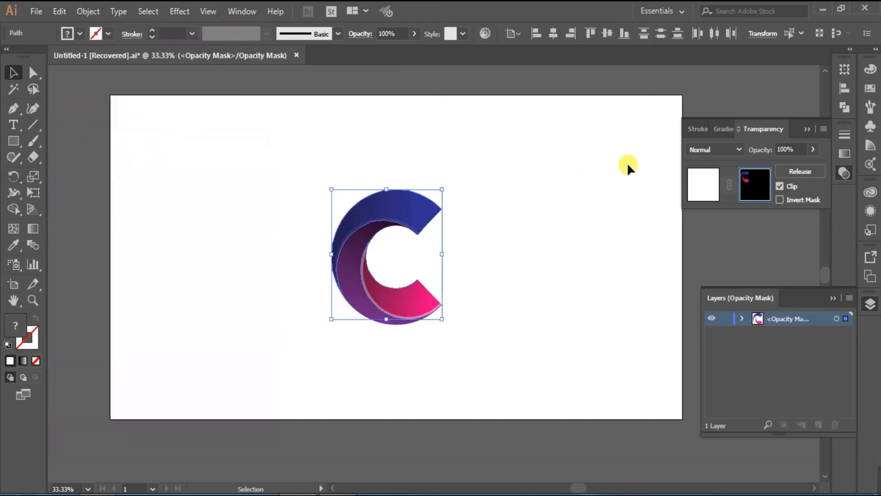
Set the blend mode of the bands inside the mask to Overlay and return to editing the artwork.
left_click(734, 145)
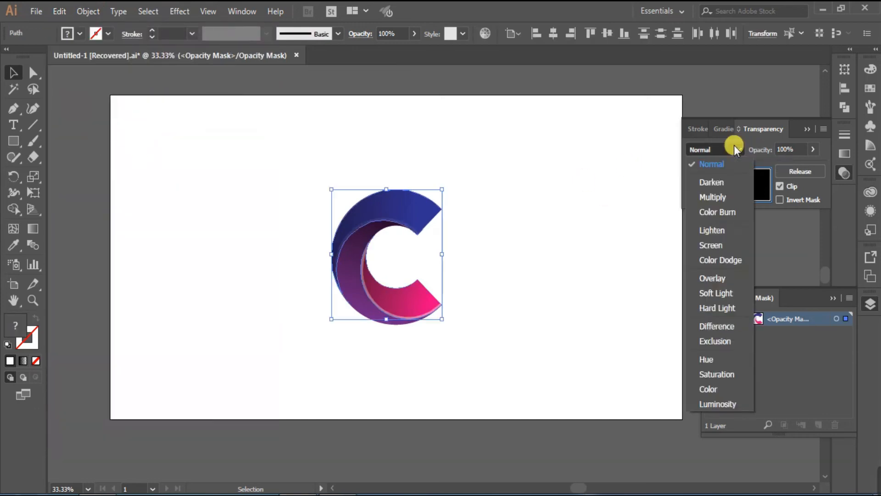
left_click(720, 279)
left_click(712, 183)
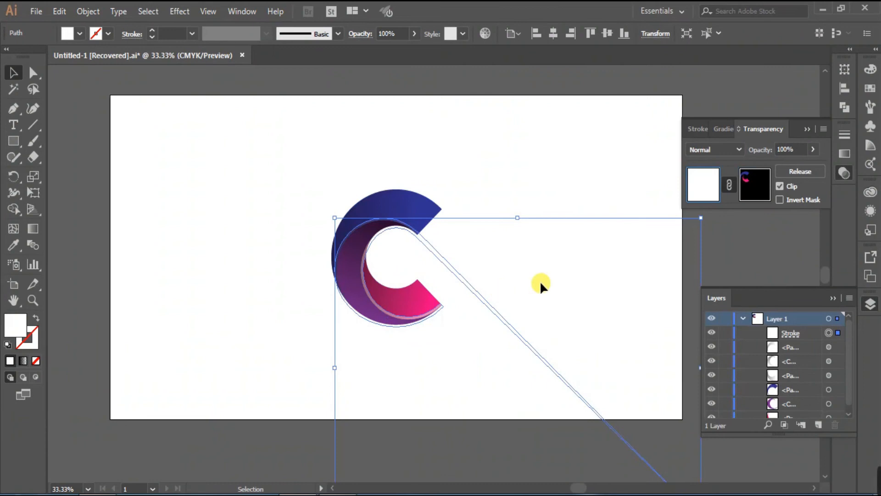
Fill the Stroke path with a linear gradient that fades from white at 100% opacity to transparent white.
left_click(724, 130)
left_click(761, 231)
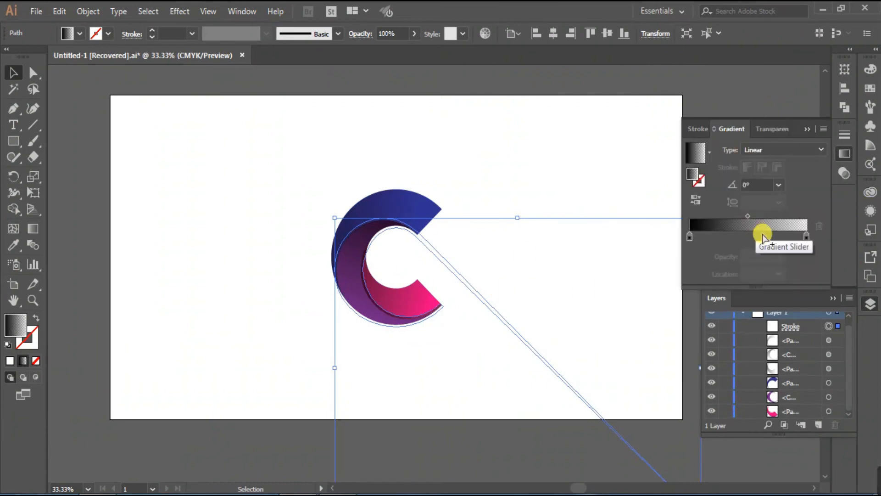
double_click(806, 236)
left_click(689, 236)
double_click(690, 235)
left_click(657, 279)
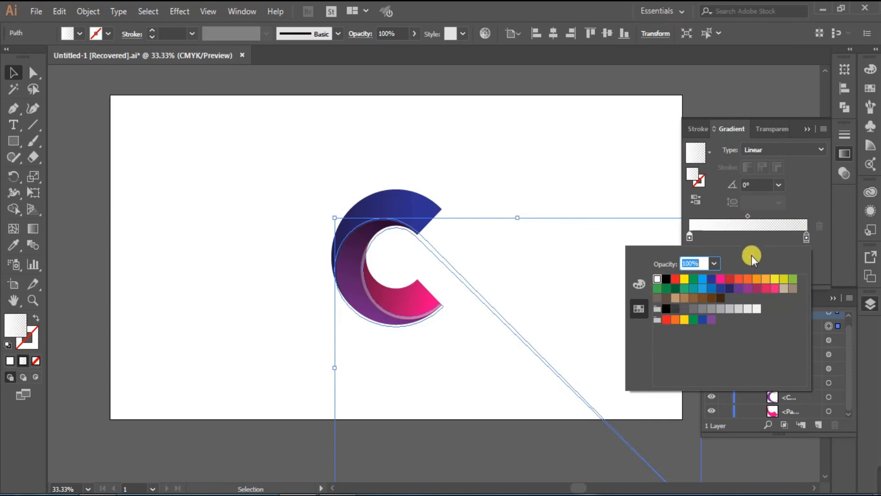
key("Return")
Shorten the Stroke path's gradient and rotate it to about -4°, placing it just below the C.
left_click(33, 228)
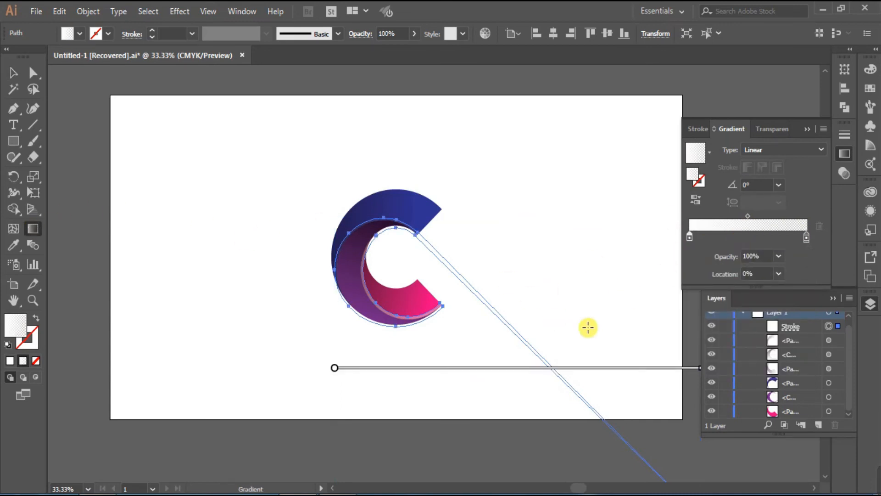
left_click_drag(334, 373, 398, 377)
key("ctrl+z")
left_click_drag(459, 369, 381, 369)
mouse_move(625, 369)
left_mouse_down()
mouse_move(356, 242)
mouse_move(521, 146)
left_mouse_up()
left_click_drag(652, 268, 501, 369)
mouse_move(482, 413)
left_mouse_down()
mouse_move(583, 291)
mouse_move(566, 338)
mouse_move(543, 356)
left_mouse_up()
mouse_move(613, 298)
left_mouse_down()
mouse_move(636, 399)
mouse_move(324, 281)
mouse_move(315, 331)
mouse_move(517, 371)
left_mouse_up()
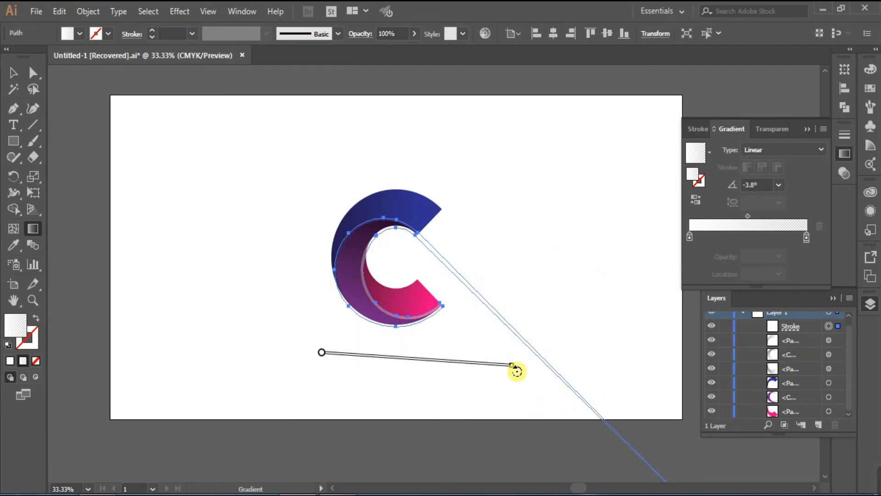
Angle the Stroke path's gradient to about -4.5°, shift its white start well outside the C, and deselect the path.
left_click(755, 184)
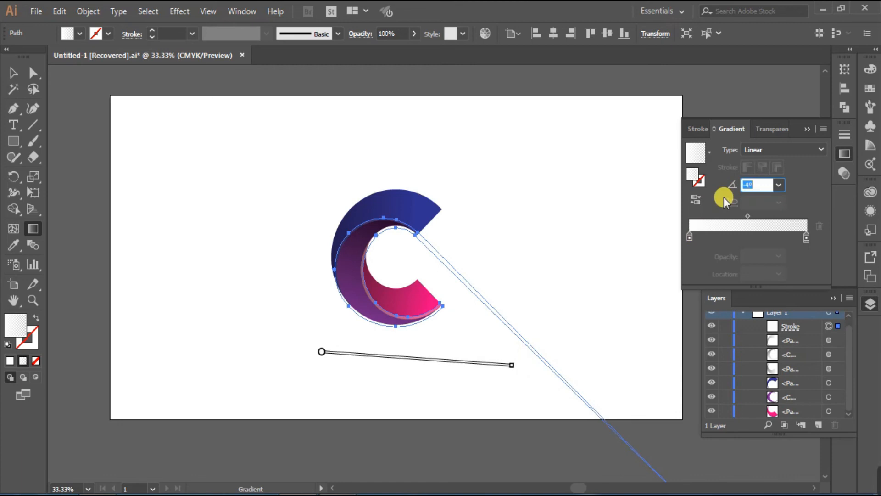
left_click(519, 365)
left_click_drag(519, 364, 519, 366)
left_click_drag(442, 365, 325, 242)
mouse_move(327, 352)
left_click_drag(328, 352, 331, 351)
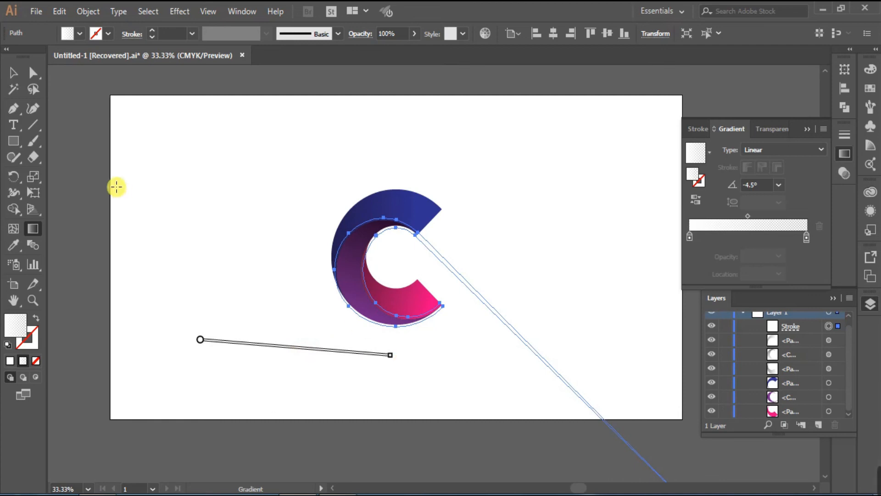
left_click(13, 72)
left_click(261, 199)
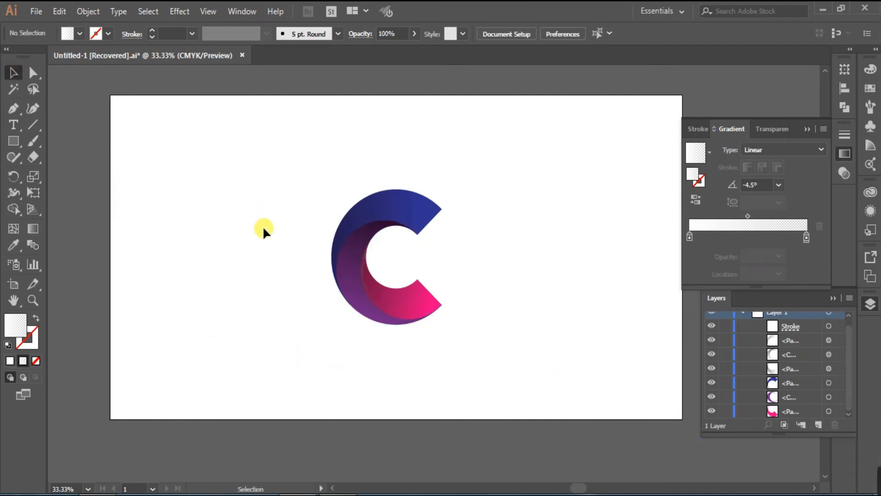
Collapse and lock Layer 1, which holds the finished C artwork.
key("ctrl+plus")
left_click(805, 132)
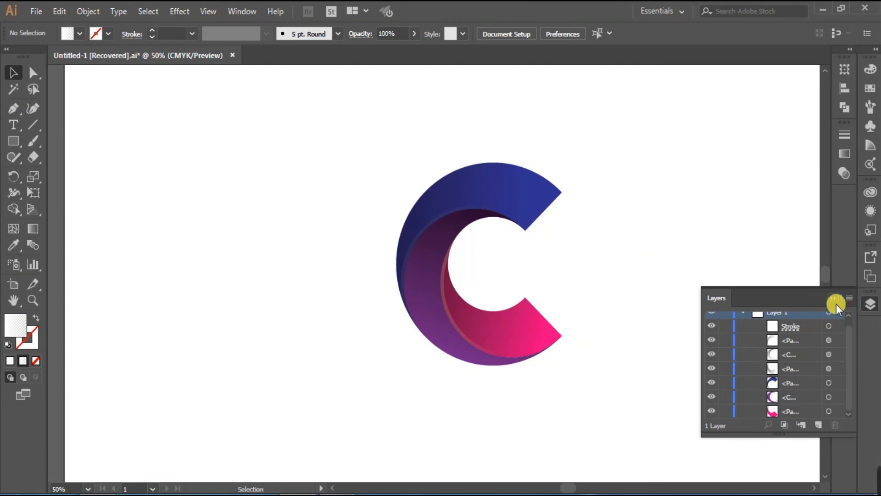
left_click(743, 317)
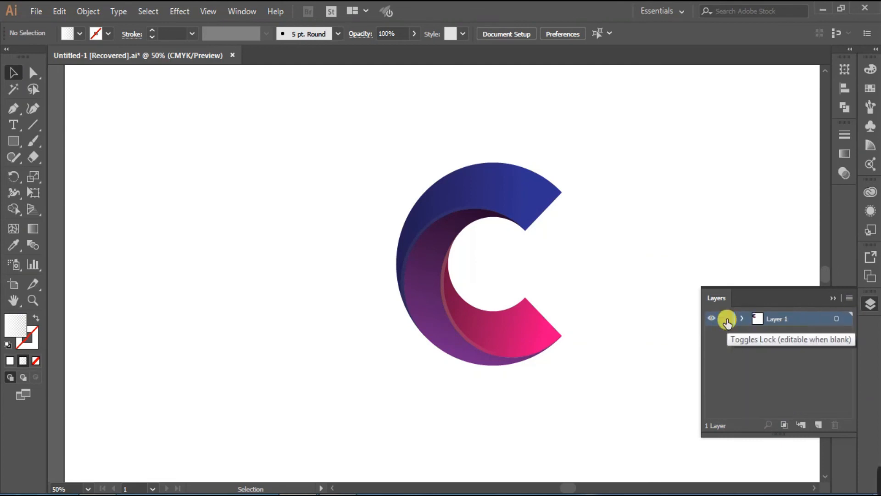
left_click(727, 320)
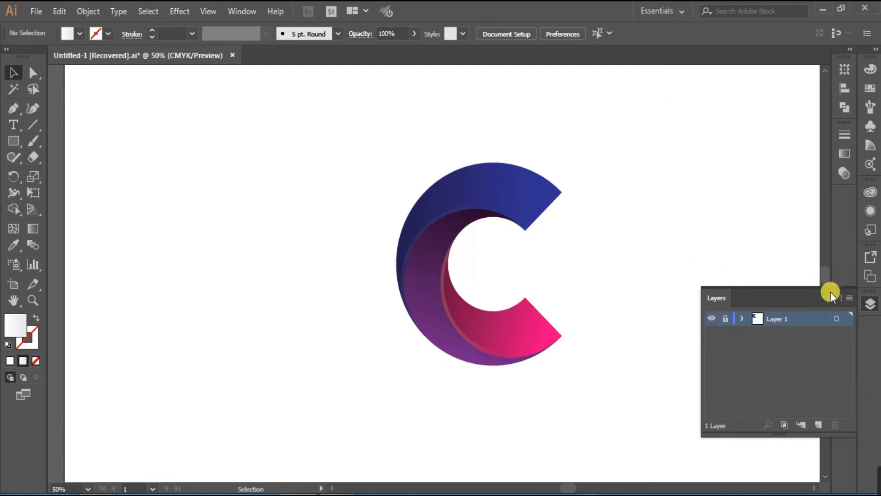
Create a new layer named Layer 2 with a white layer color and place it below Layer 1.
left_click(850, 298)
left_click(725, 142)
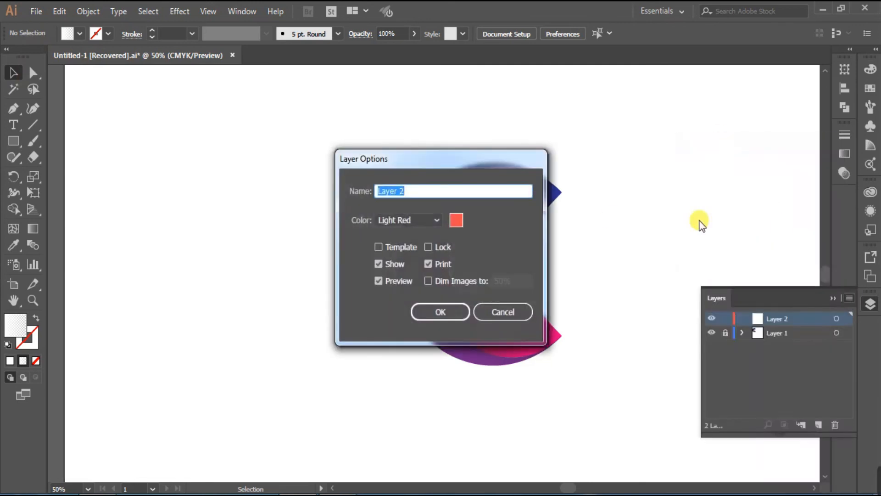
left_click(457, 221)
left_click(426, 265)
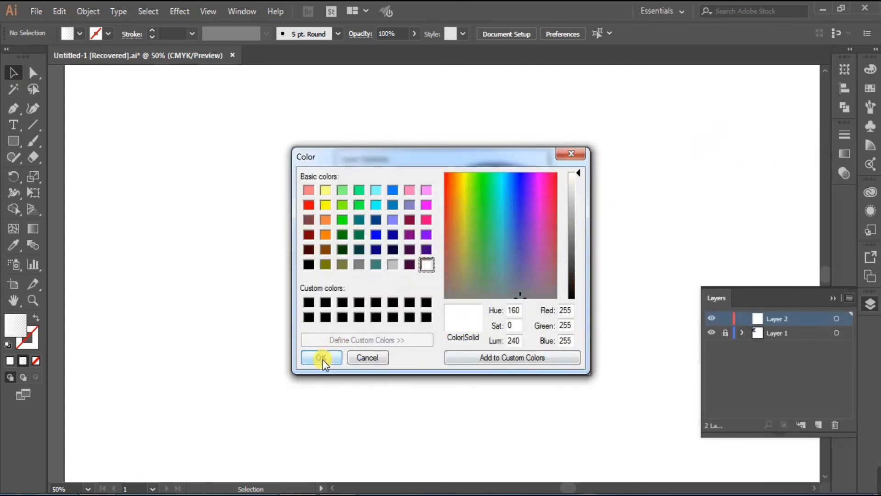
left_click(322, 358)
left_click(447, 311)
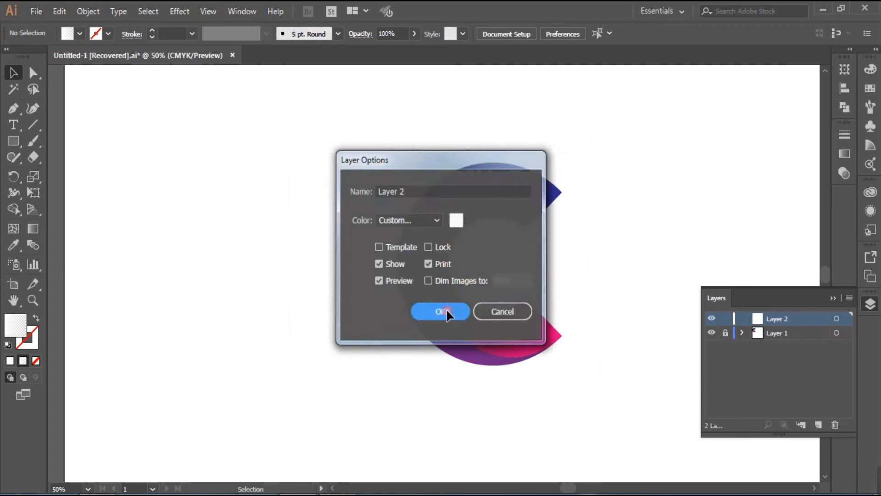
left_click_drag(778, 317, 776, 338)
Create a rectangle 2660 px wide and 1440 px high on Layer 2.
key("backslash")
key("ctrl+minus")
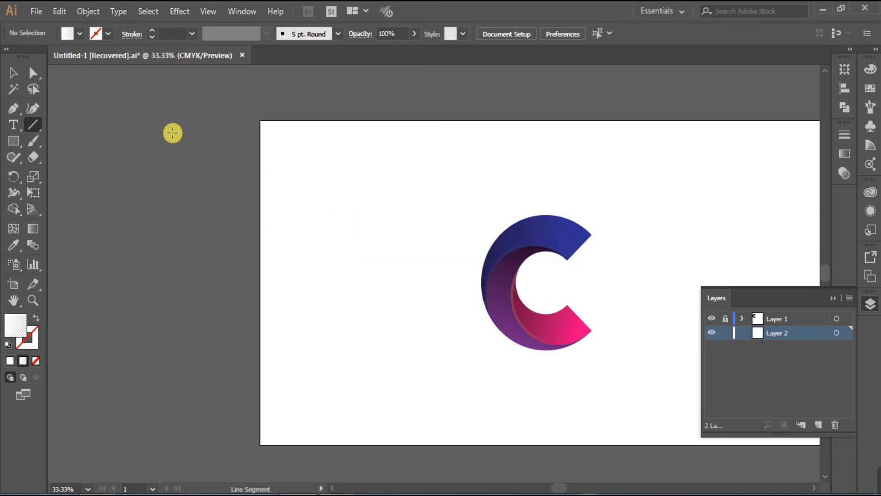
left_click(13, 141)
left_click(344, 199)
left_click(420, 225)
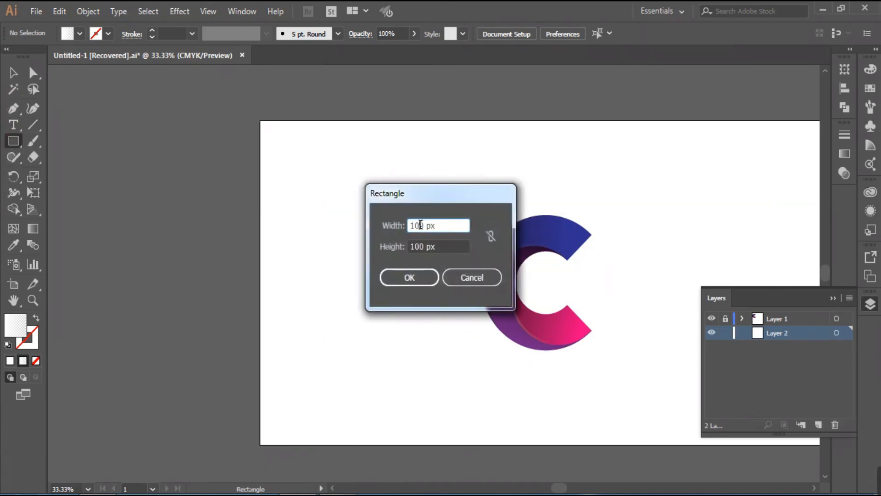
type("266")
key("Tab")
type("1440")
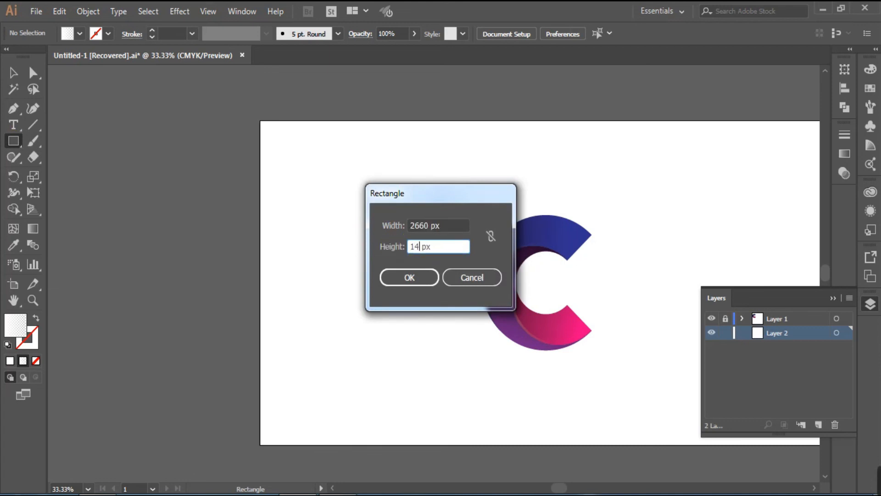
left_click(403, 280)
Move the new rectangle up behind the C so that it roughly covers the artboard.
left_click(14, 73)
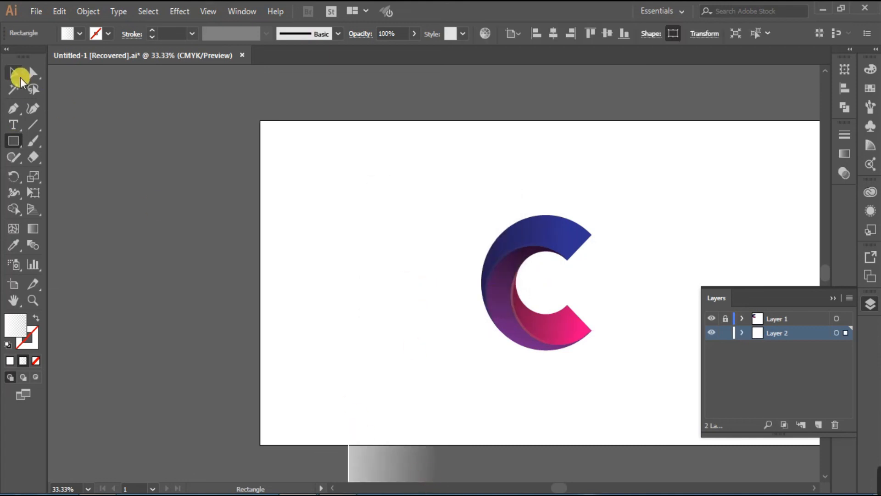
left_click_drag(444, 461, 359, 310)
left_click_drag(401, 85, 394, 134)
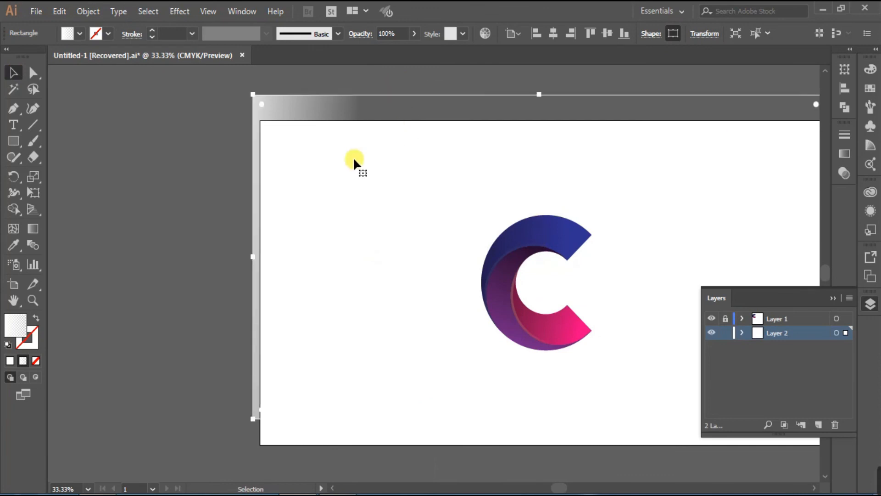
Fill the background rectangle with dark navy using cyan 100%, magenta 100% and black 88%.
double_click(14, 332)
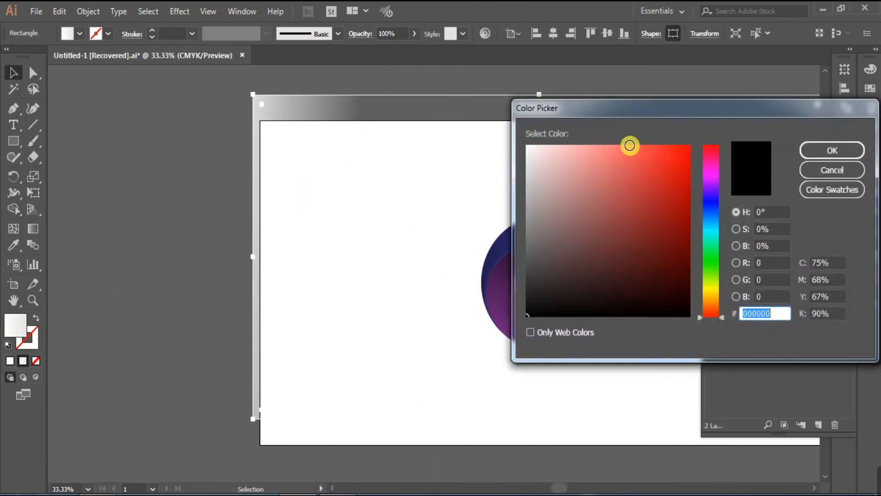
left_click(833, 170)
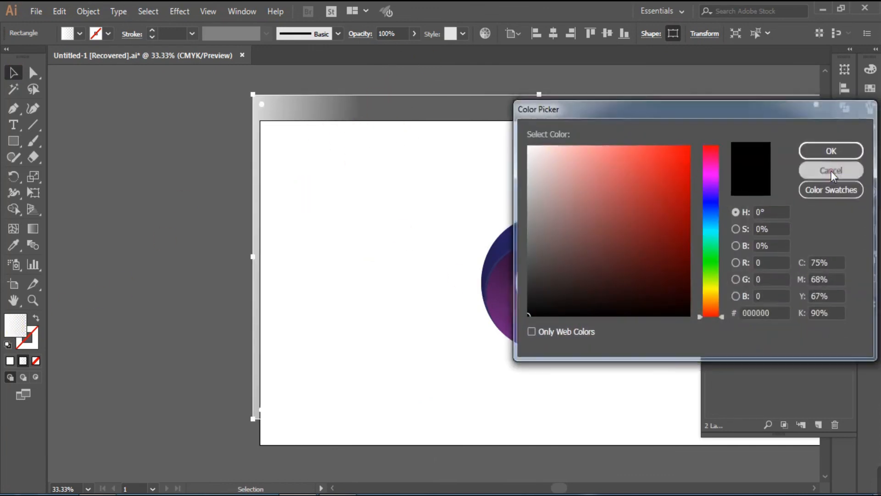
left_click(870, 70)
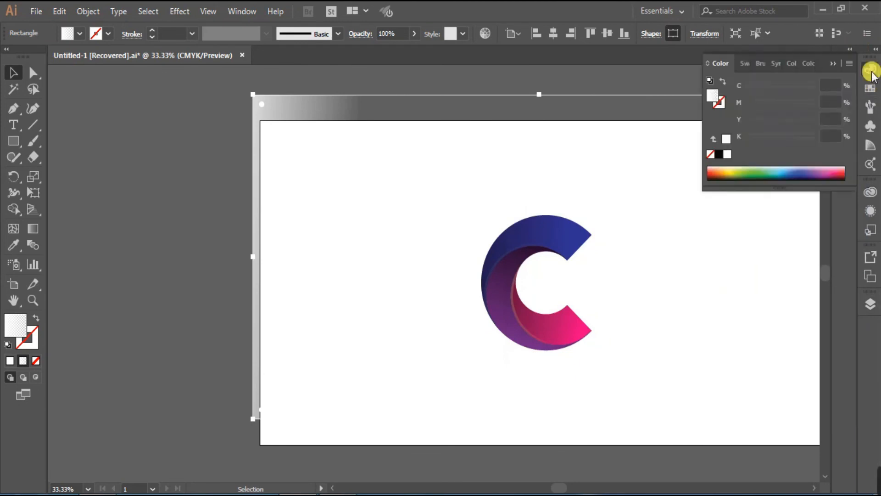
left_click(813, 84)
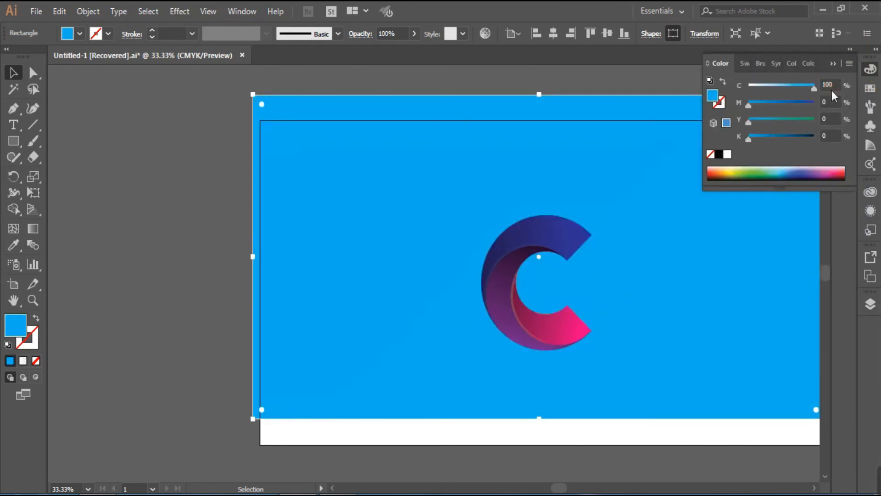
left_click_drag(780, 106, 825, 106)
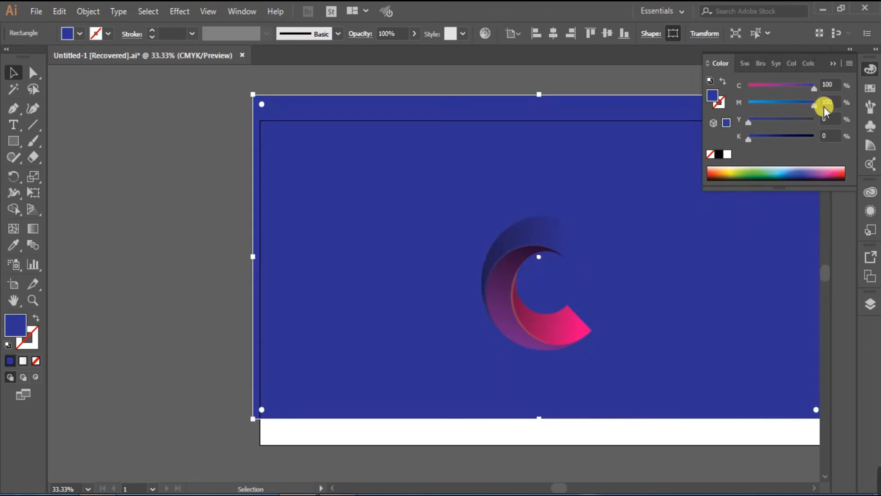
left_click_drag(749, 138, 800, 139)
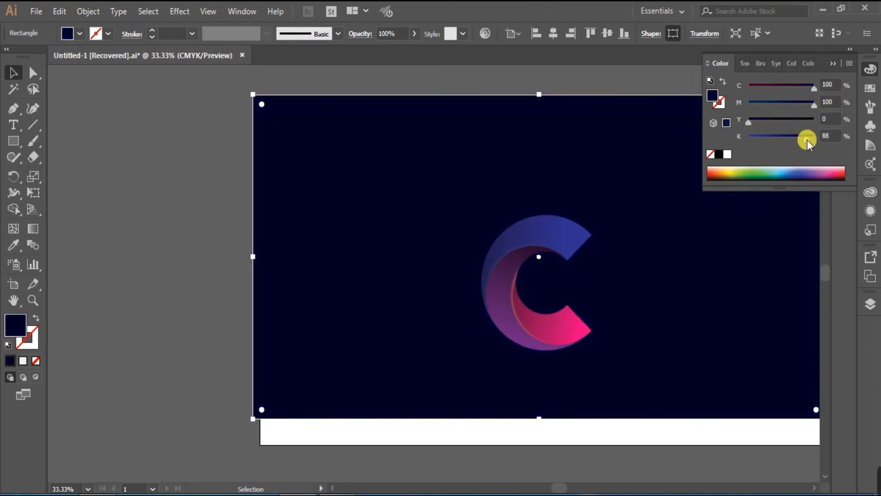
left_click(850, 49)
Align the background rectangle to the artboard, centered horizontally and flush with its bottom edge, and deselect it.
left_click(814, 487)
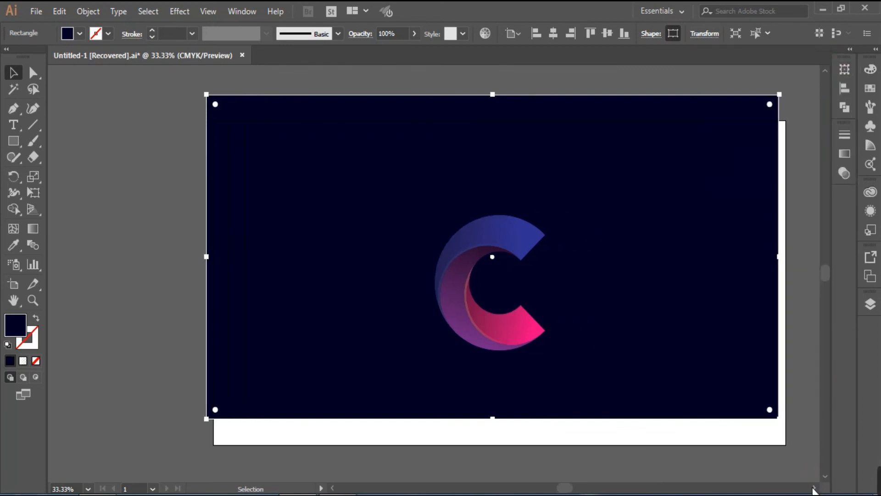
left_click(843, 88)
left_click(815, 173)
left_click(797, 216)
left_click(717, 93)
left_click(817, 96)
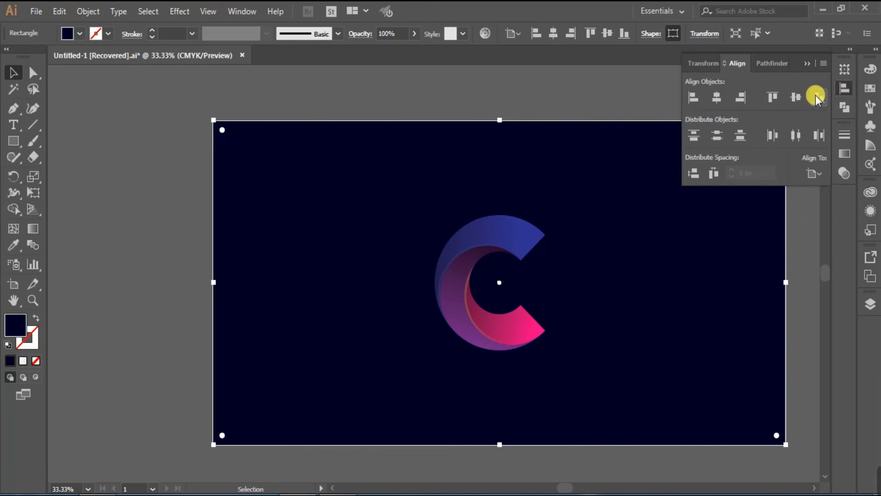
left_click(806, 63)
left_click(138, 138)
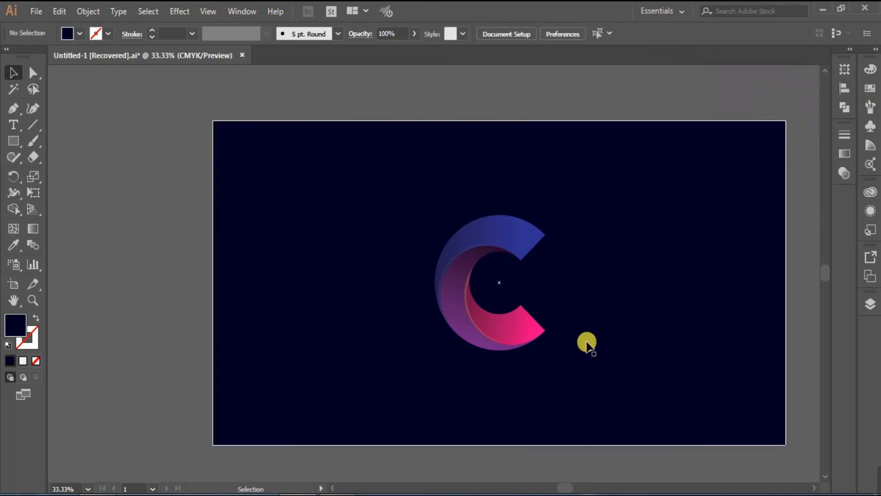
Lock Layer 2, which holds the navy background rectangle.
scroll(535, 315, "up", 2)
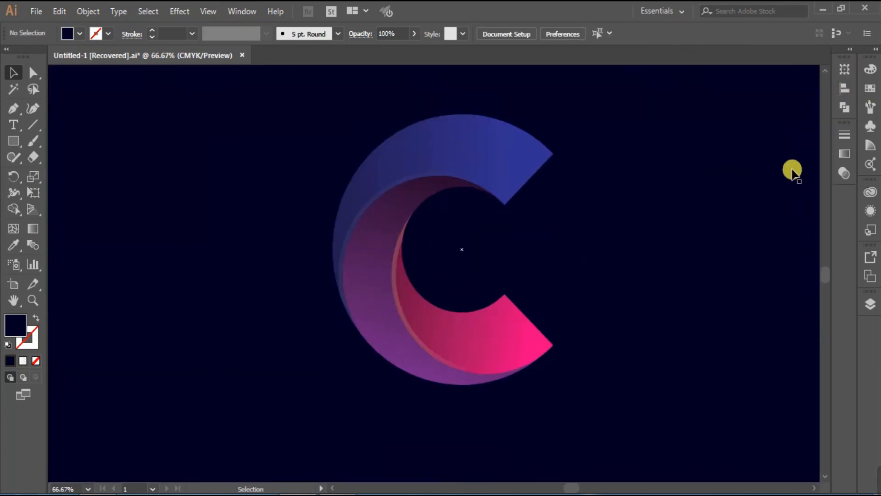
scroll(776, 211, "down", 2)
left_click(870, 304)
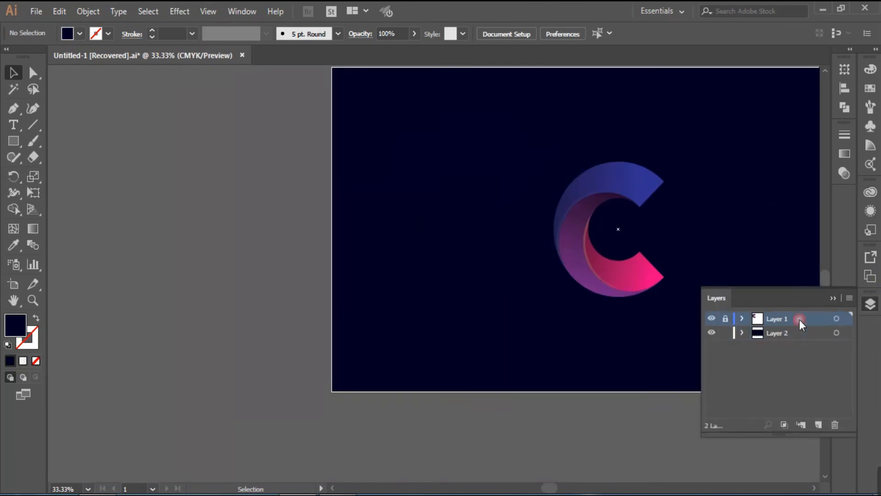
left_click(794, 334)
left_click(725, 332)
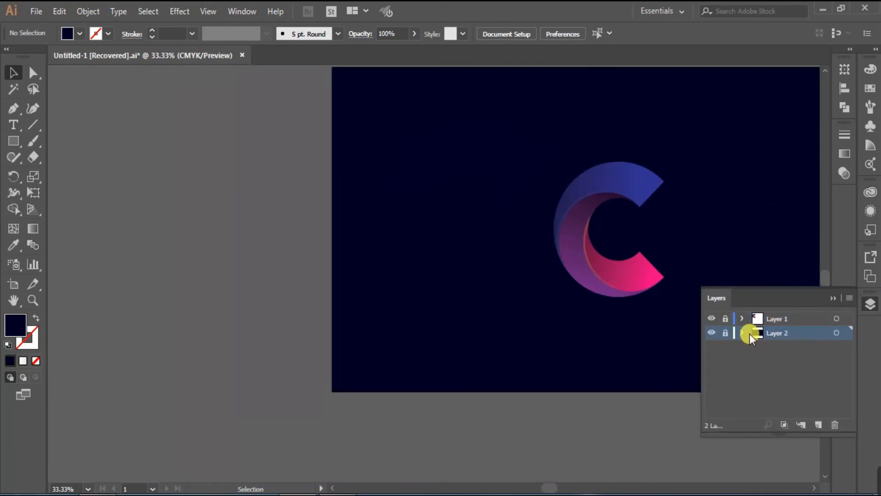
left_click(836, 297)
Examine the layer stack and the finished C logo against the dark navy background.
left_click(815, 488)
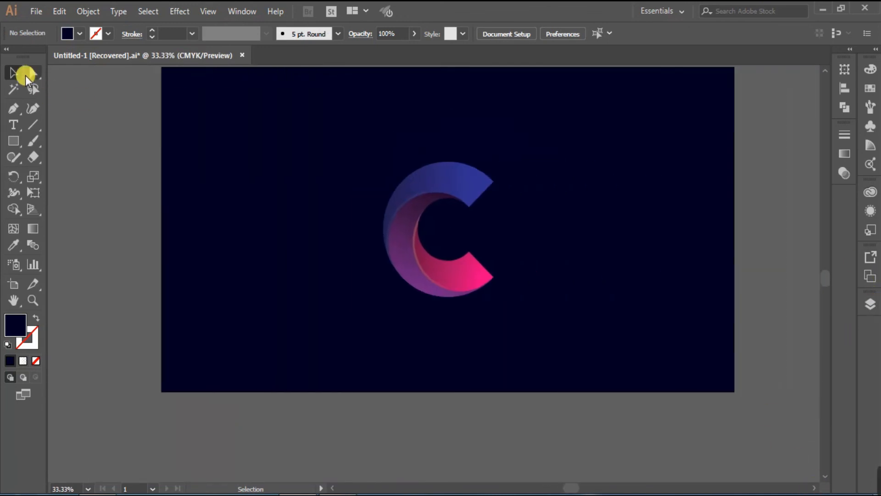
left_click(871, 304)
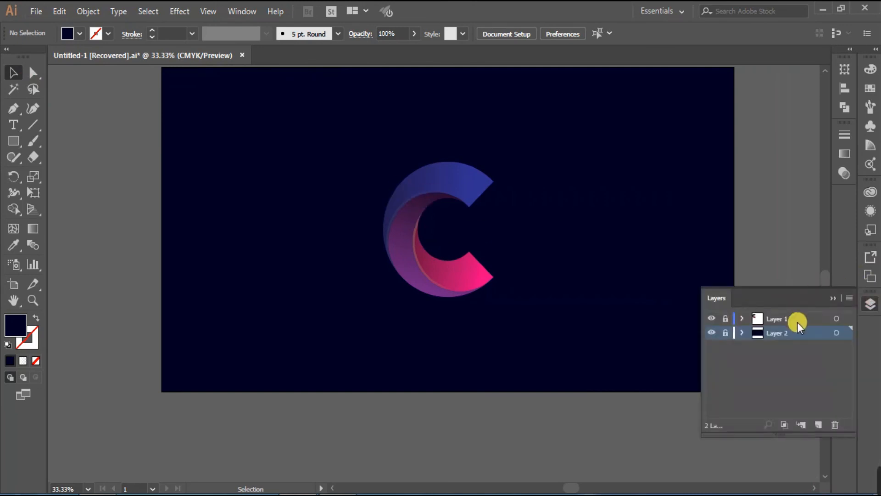
left_click(833, 298)
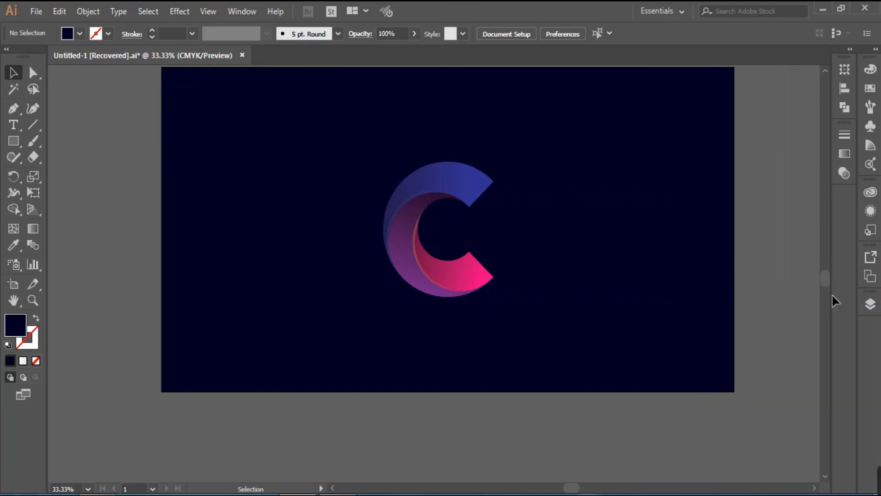
scroll(407, 174, "up", 2)
scroll(527, 183, "down", 2)
scroll(620, 220, "up", 2)
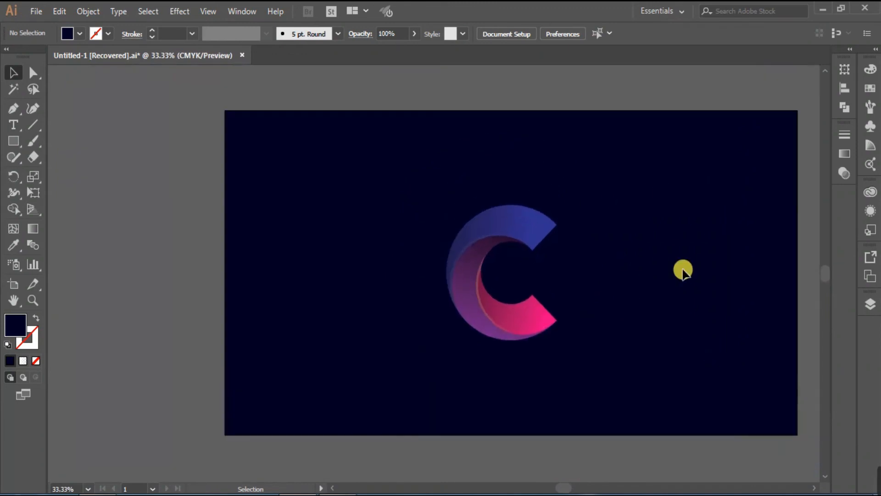
scroll(639, 291, "up", 1)
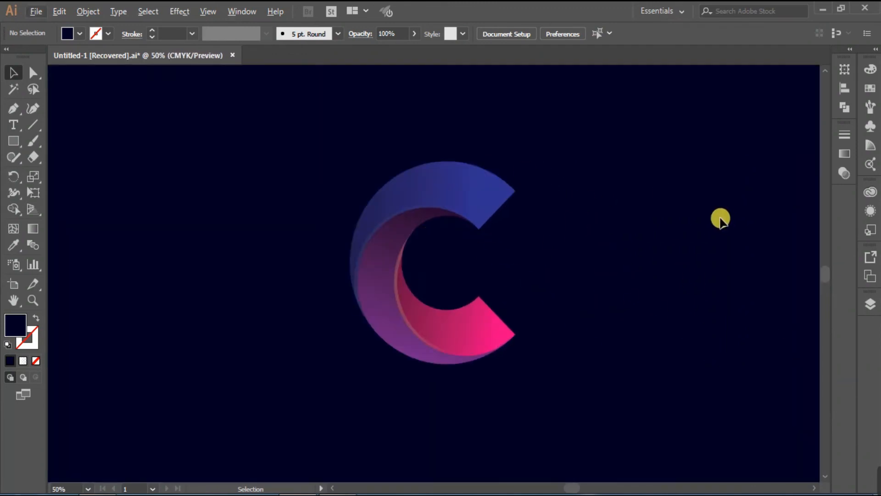